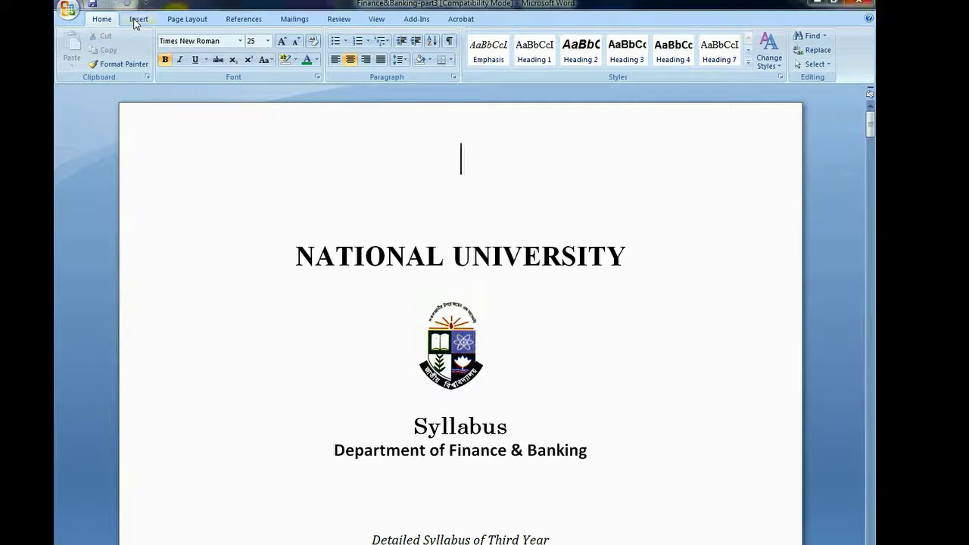
- Bring up the Insert ribbon and scroll through the syllabus document, returning to the top
left_click(138, 21)
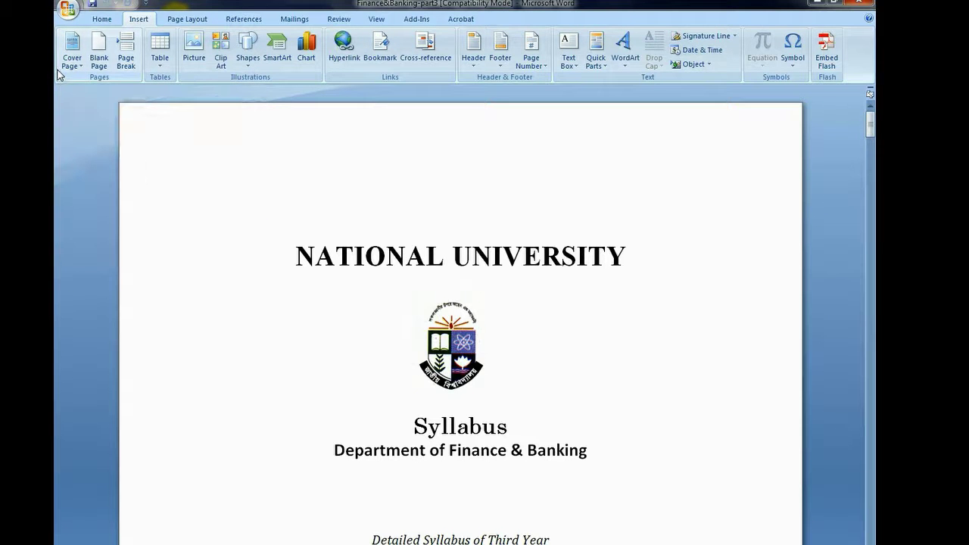
scroll(353, 323, "down", 5)
scroll(350, 331, "down", 4)
scroll(350, 336, "down", 8)
scroll(350, 337, "up", 3)
scroll(344, 331, "up", 3)
scroll(343, 330, "up", 8)
scroll(344, 331, "up", 5)
scroll(348, 330, "up", 3)
scroll(357, 209, "up", 1)
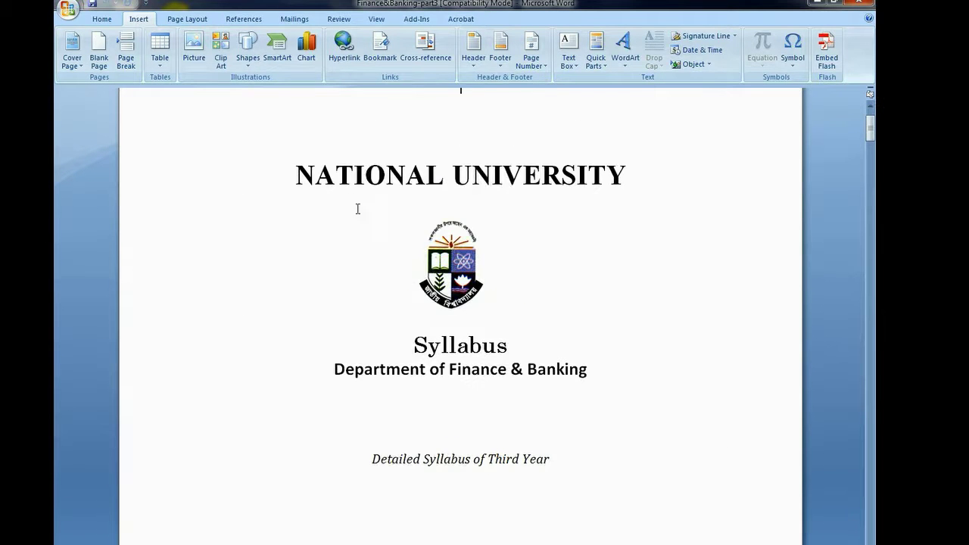
scroll(393, 245, "up", 2)
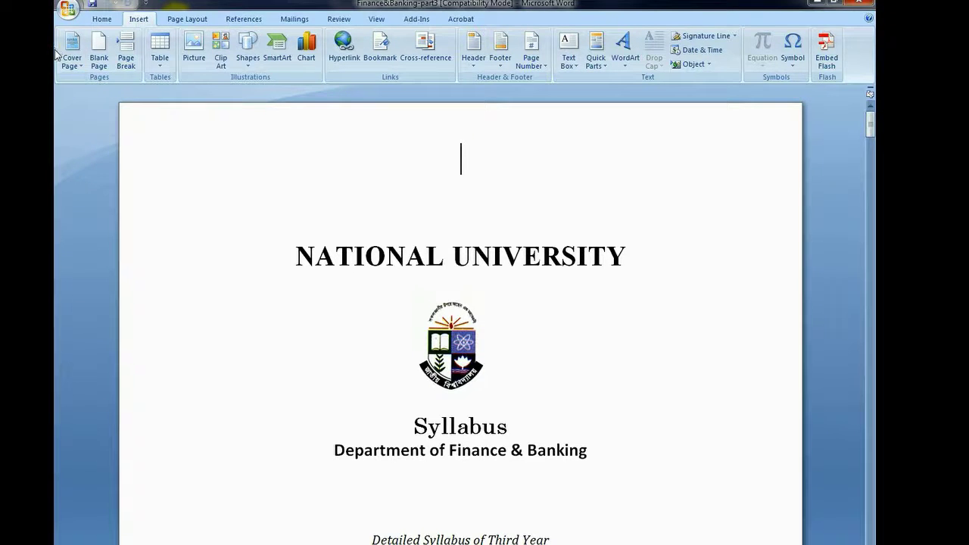
- Add the blue-circle Mod design from the Cover Page gallery and review the resulting cover
left_click(75, 69)
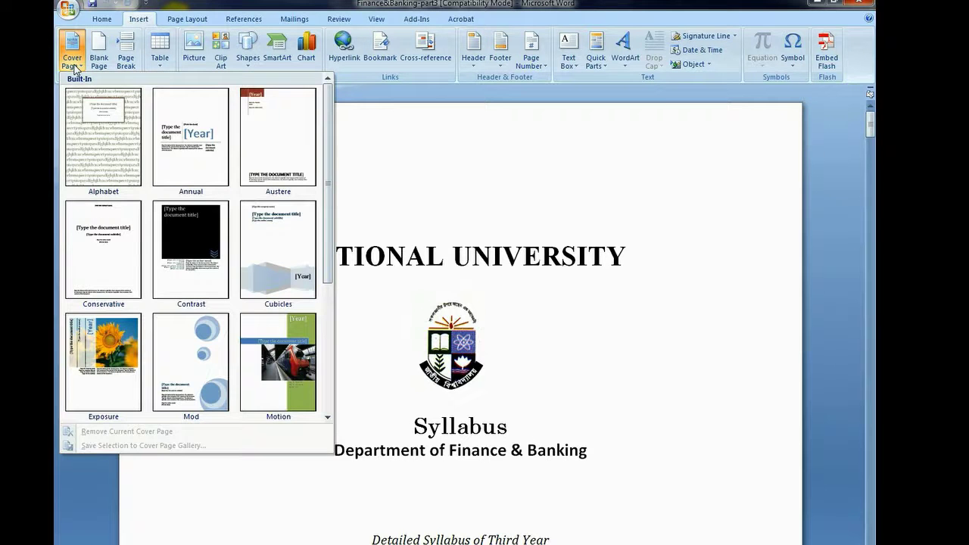
left_click(75, 69)
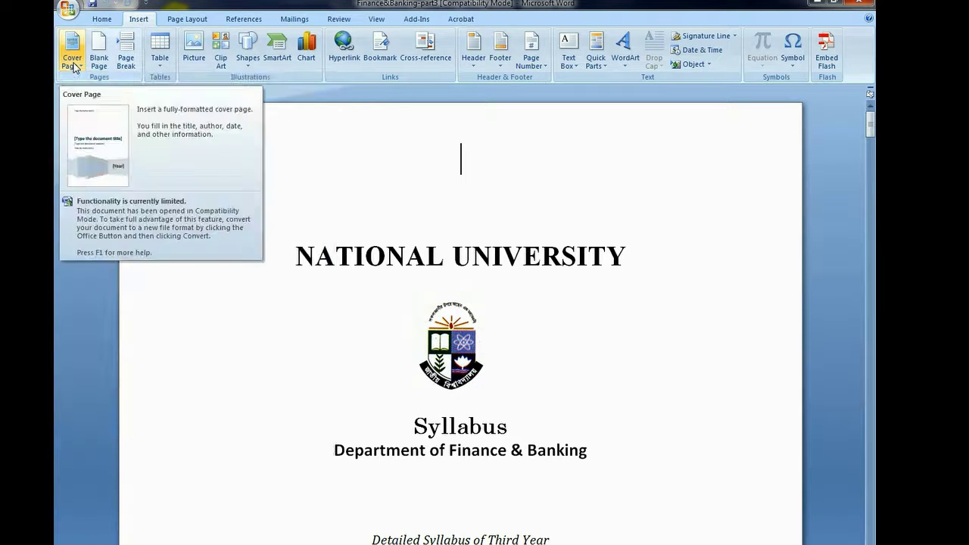
left_click(75, 68)
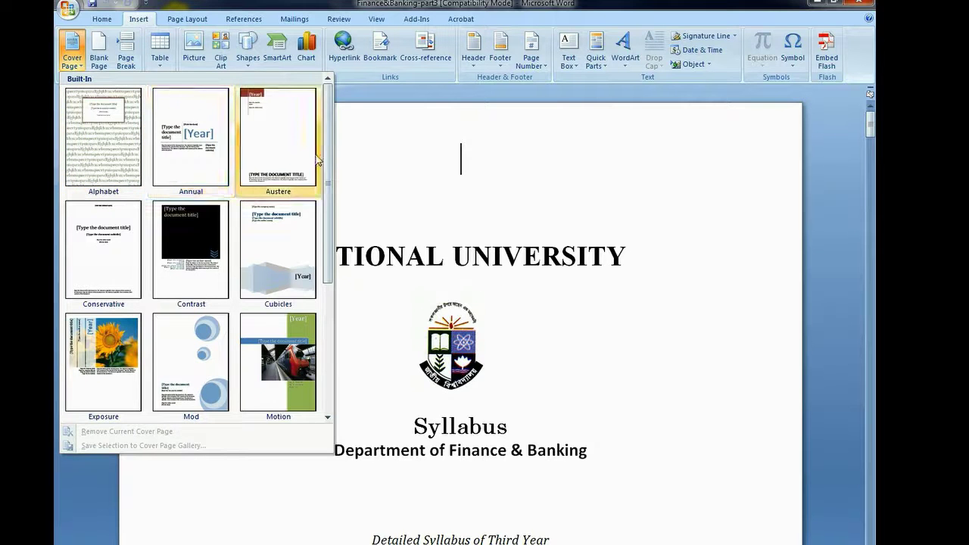
mouse_move(327, 145)
left_mouse_down()
mouse_move(329, 300)
mouse_move(331, 214)
left_mouse_up()
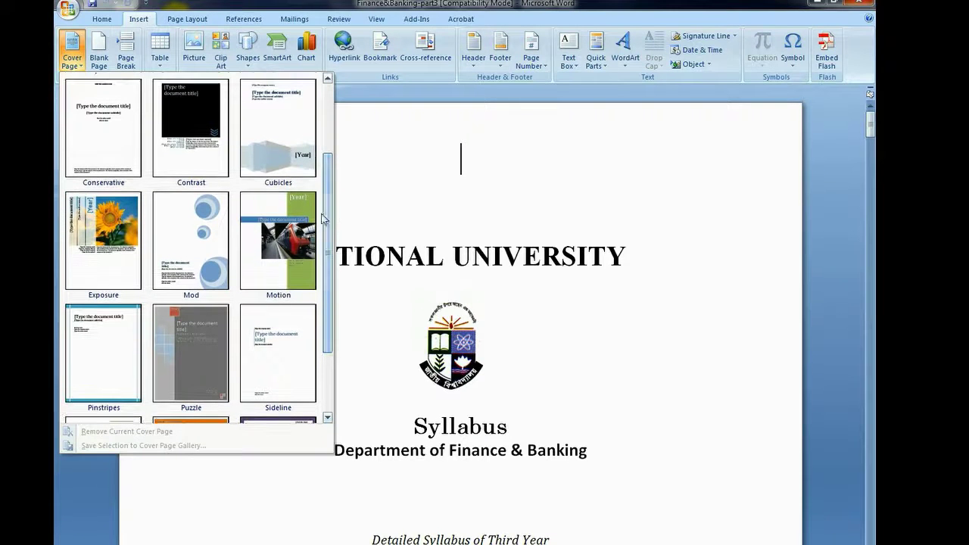
left_click(185, 231)
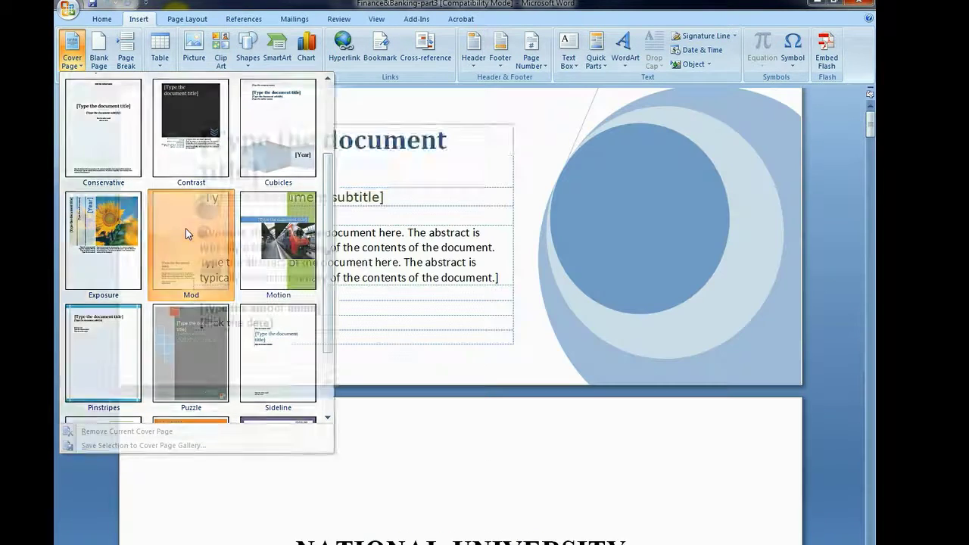
scroll(461, 330, "up", 2)
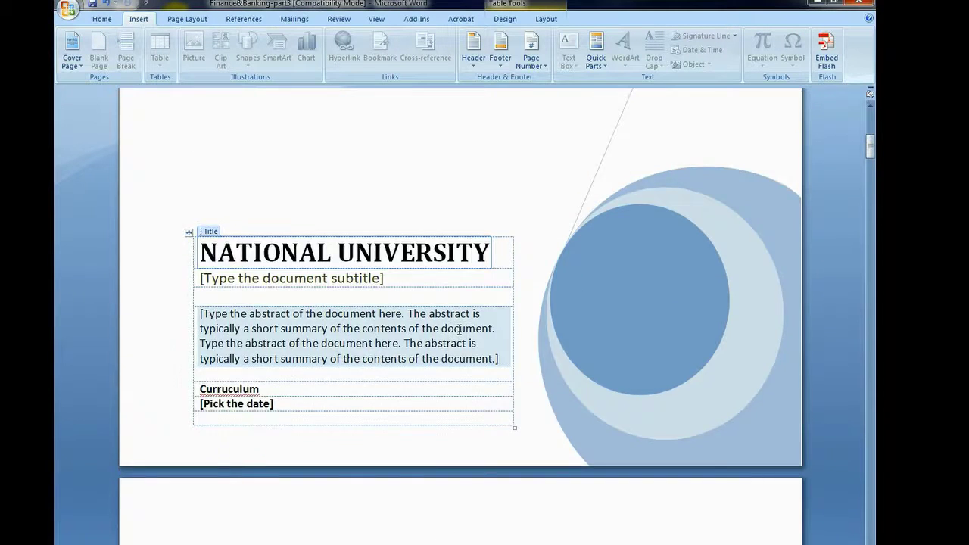
scroll(458, 328, "up", 5)
scroll(456, 326, "up", 3)
scroll(456, 326, "up", 3)
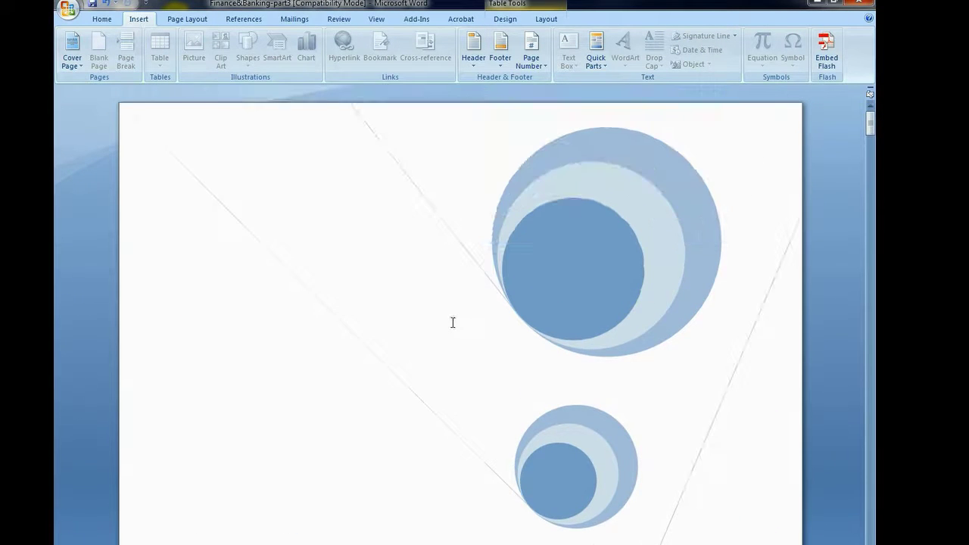
scroll(450, 326, "down", 7)
scroll(446, 329, "down", 4)
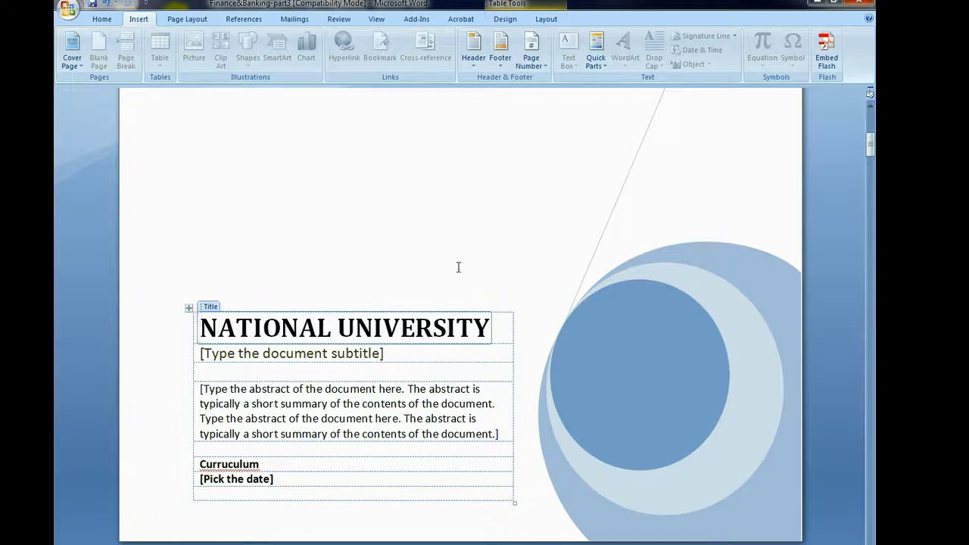
scroll(458, 269, "up", 4)
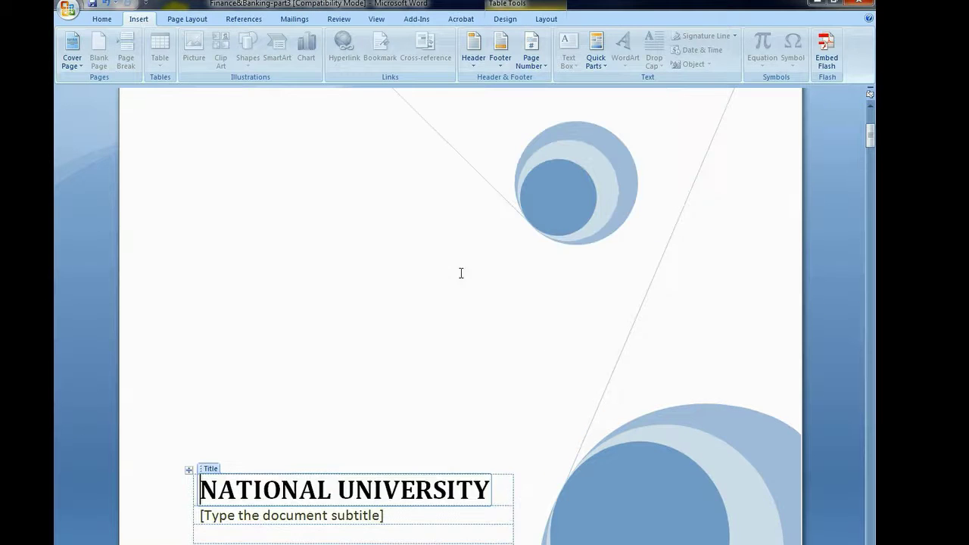
scroll(460, 274, "up", 5)
scroll(458, 276, "down", 5)
scroll(459, 281, "down", 4)
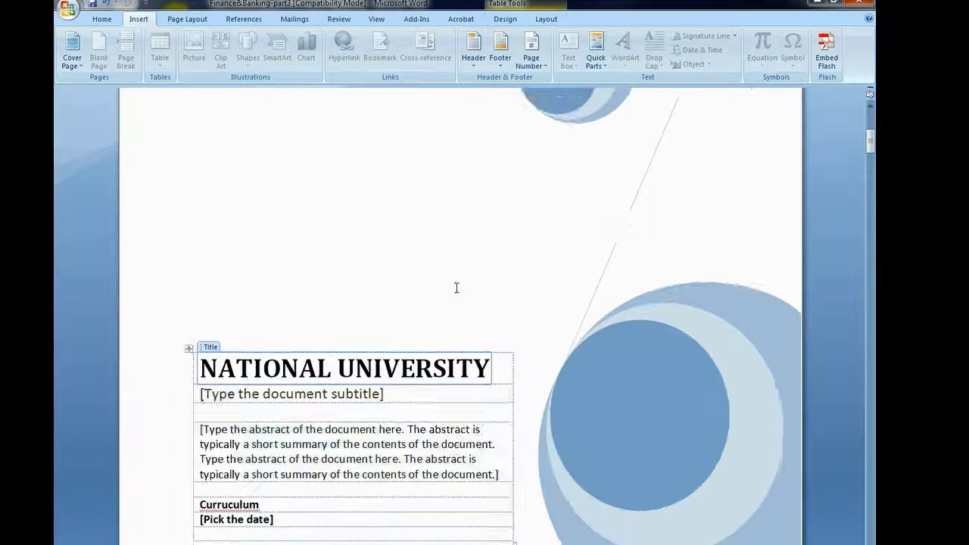
scroll(457, 285, "down", 4)
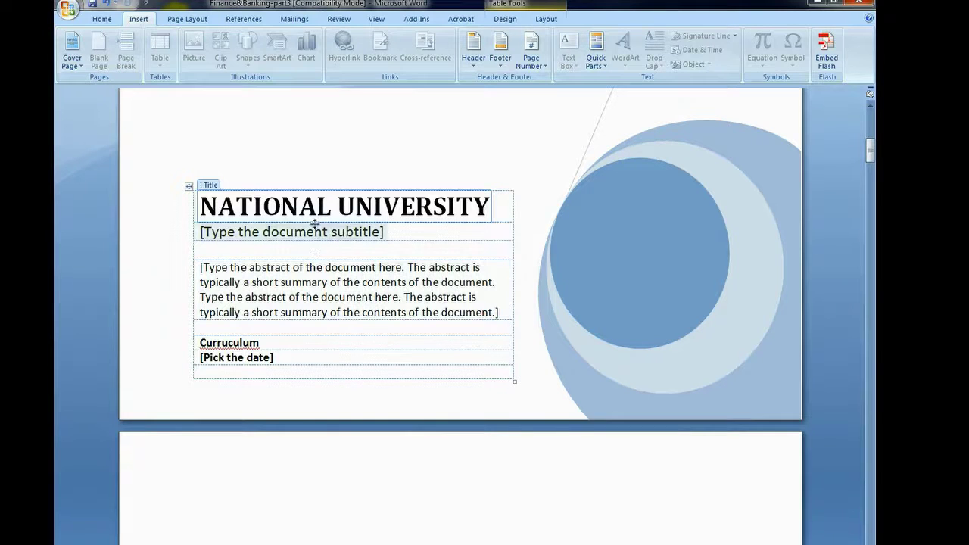
- Replace the NATIONAL UNIVERSITY cover title with 'my College life'
left_click(218, 206)
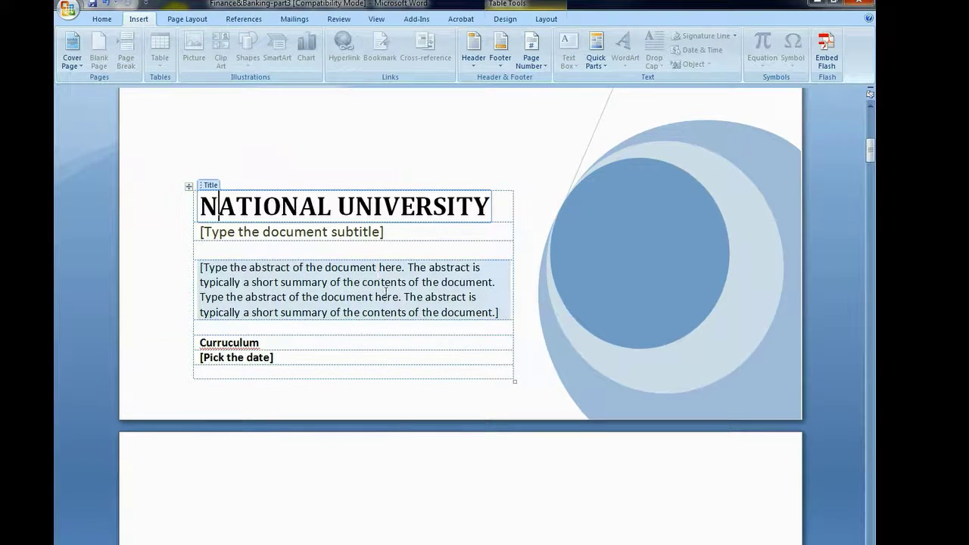
scroll(406, 326, "down", 5)
scroll(438, 342, "up", 5)
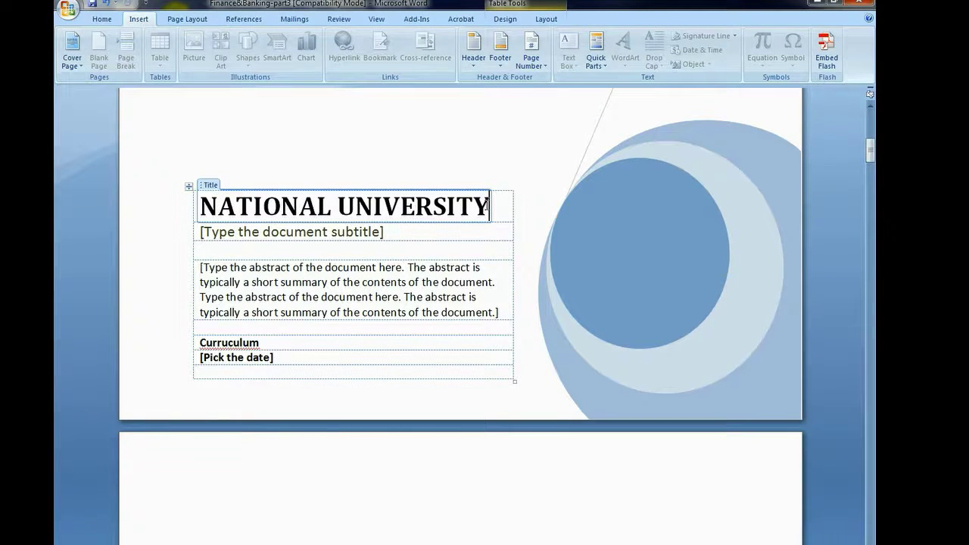
left_click_drag(488, 206, 291, 191)
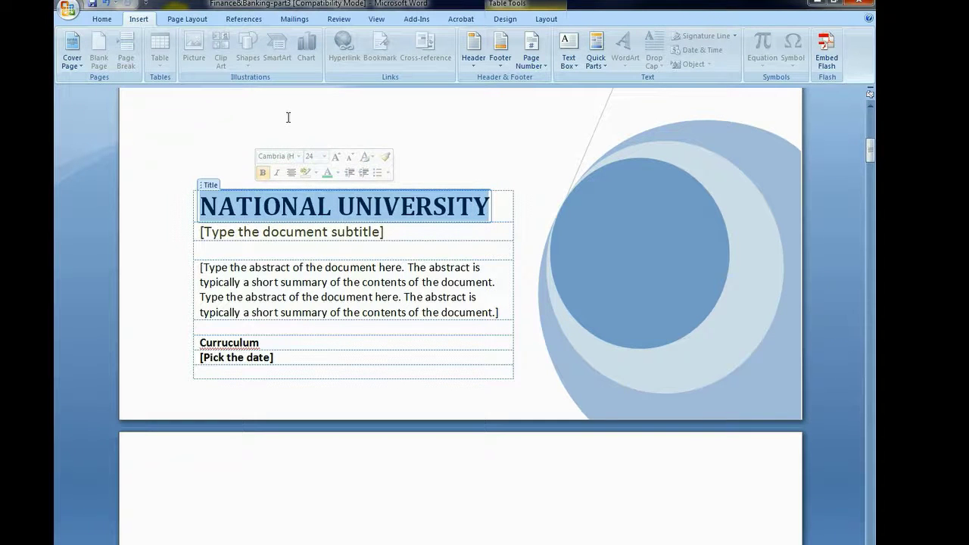
type("my")
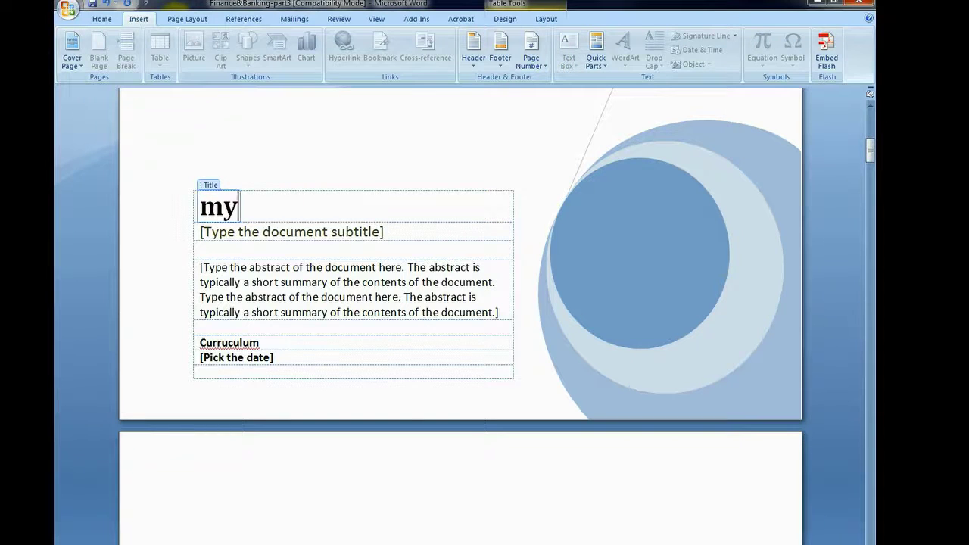
type(" Coll")
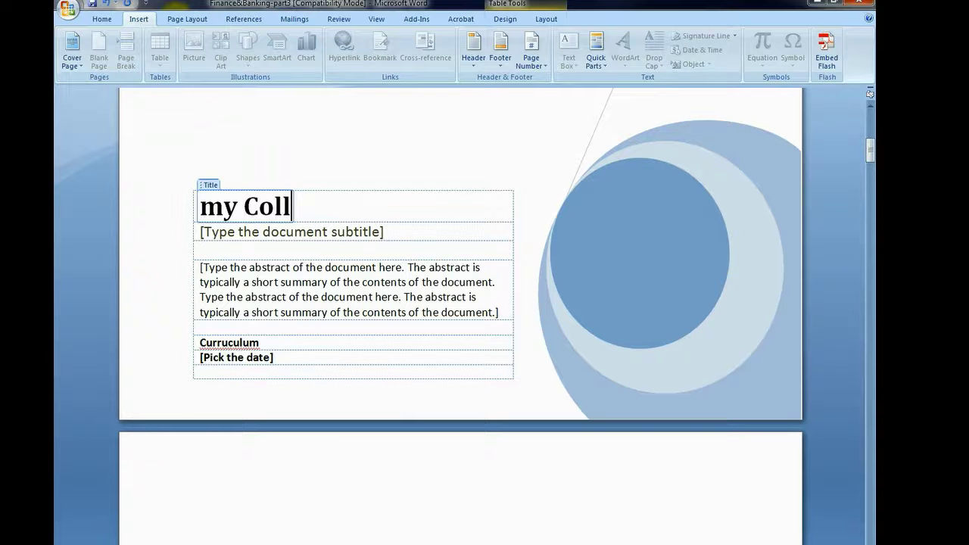
type("e")
type("ge ")
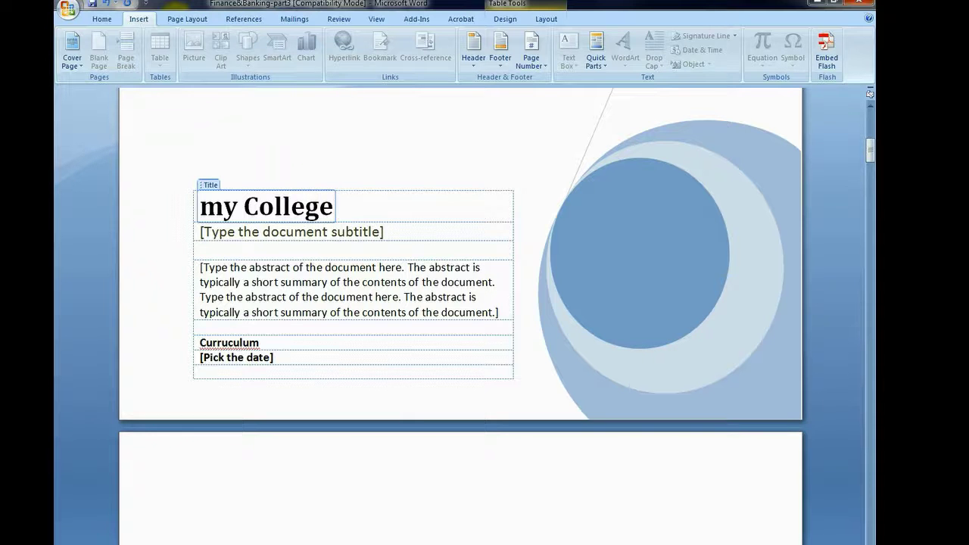
type("life")
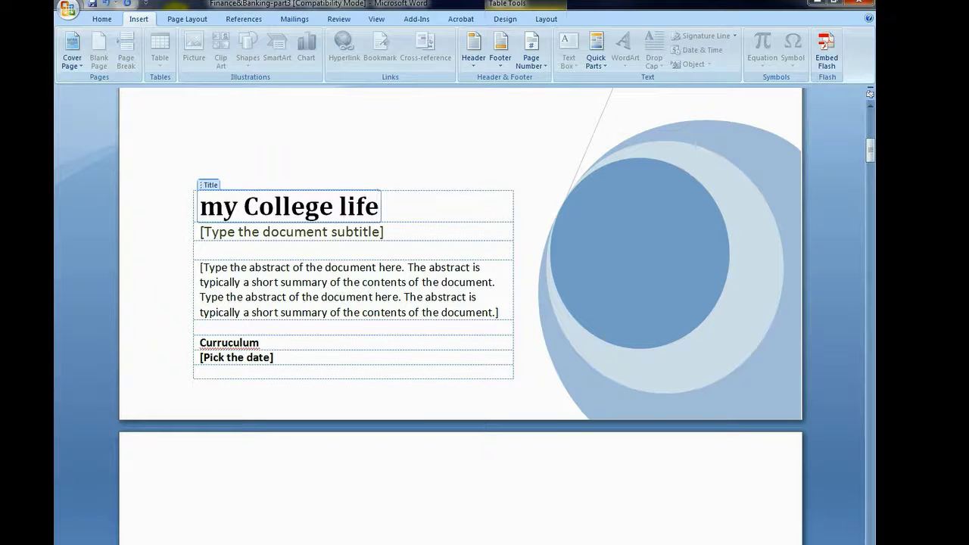
- Apply UPPERCASE via Change Case so the title reads MY COLLEGE LIFE
mouse_move(206, 203)
left_click_drag(206, 203, 383, 206)
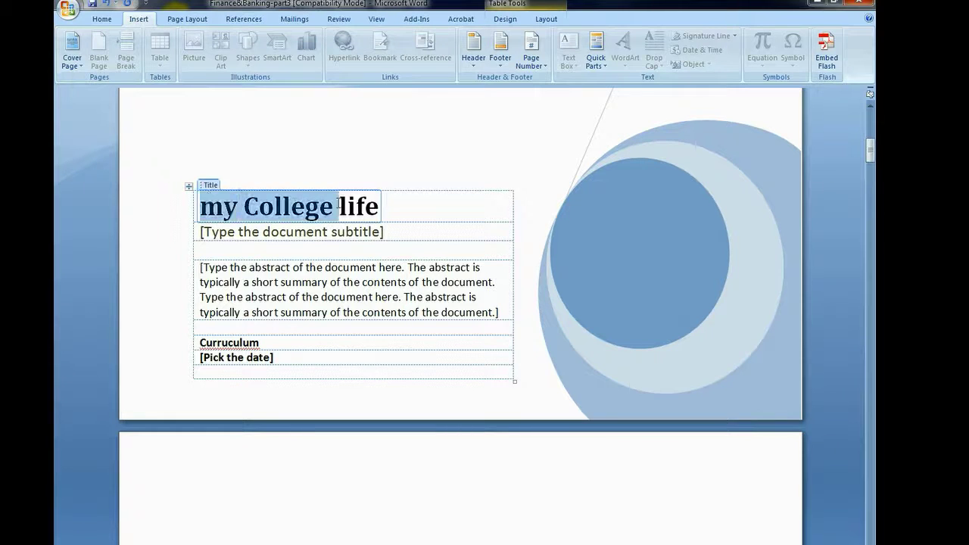
left_click(102, 19)
left_click(265, 60)
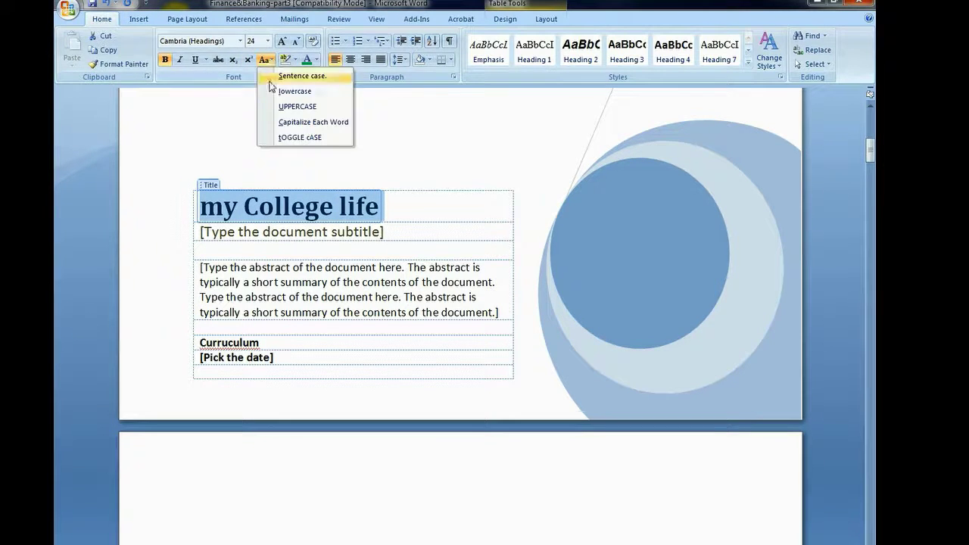
left_click(297, 106)
left_click(432, 210)
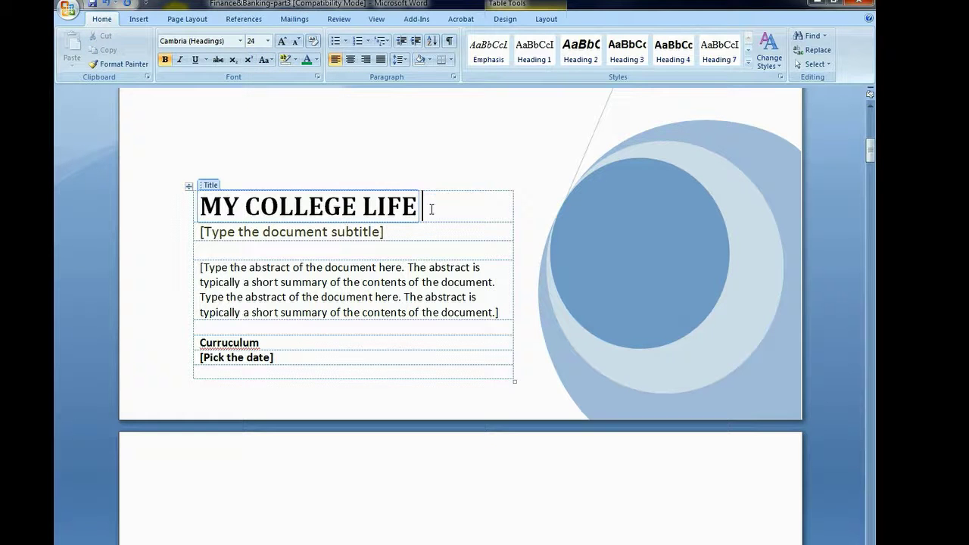
left_click(387, 236)
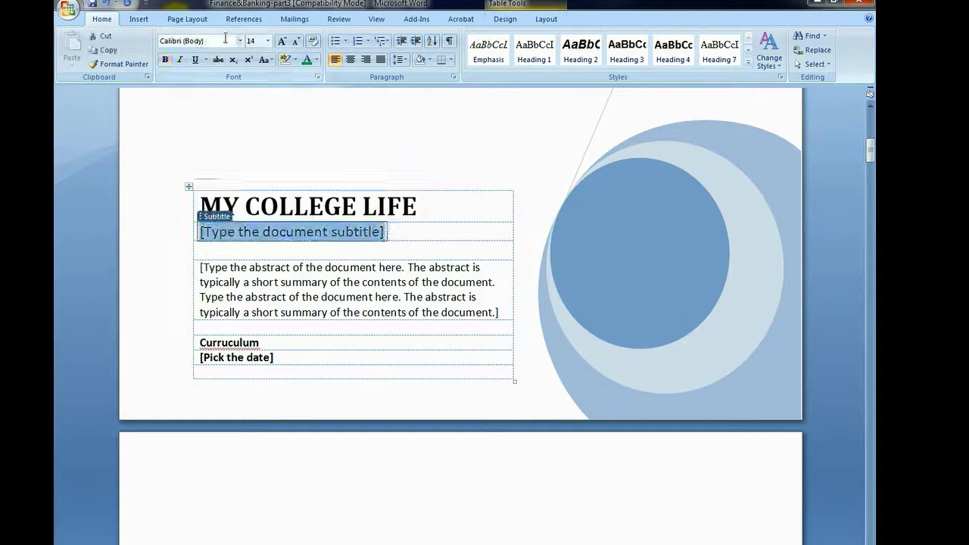
- Type 'Farst Day' into the cover subtitle placeholder
left_click(138, 20)
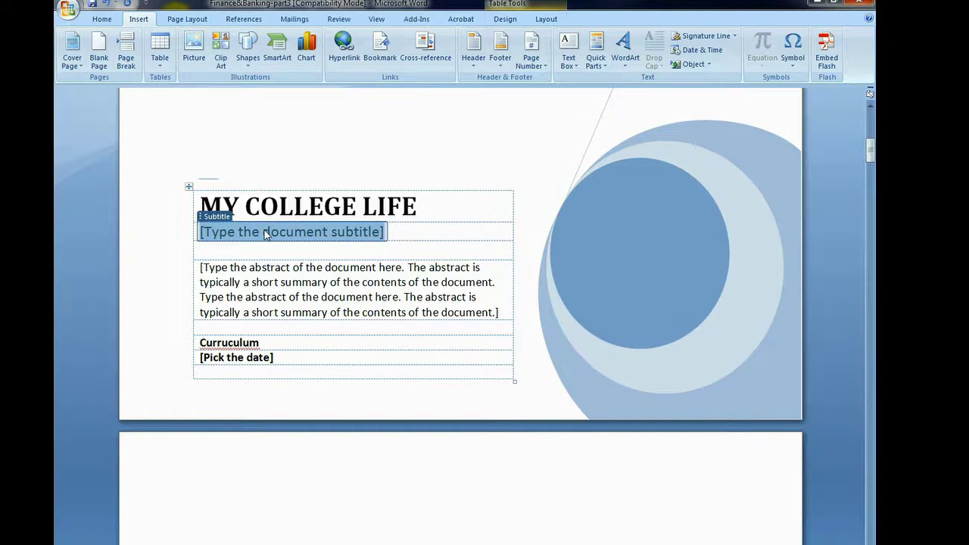
left_click(265, 235)
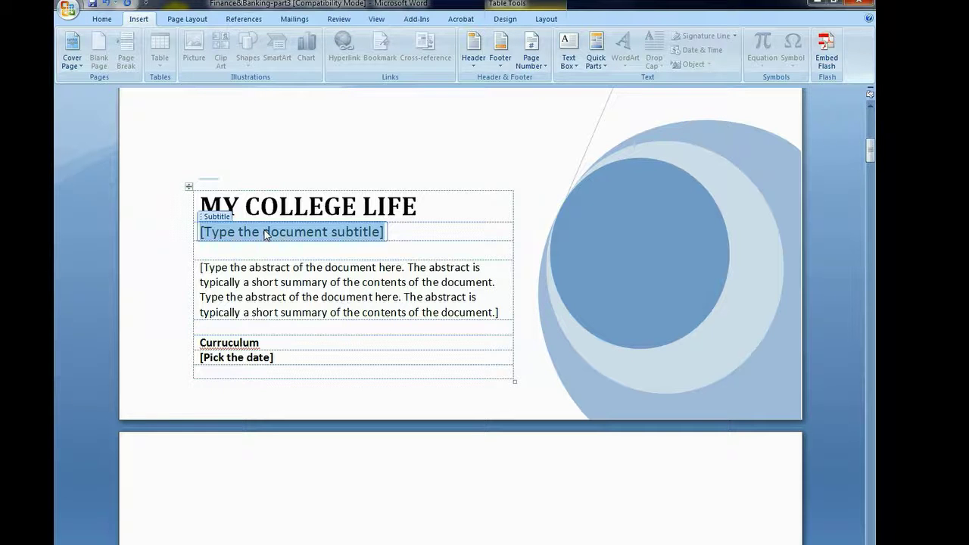
type("F")
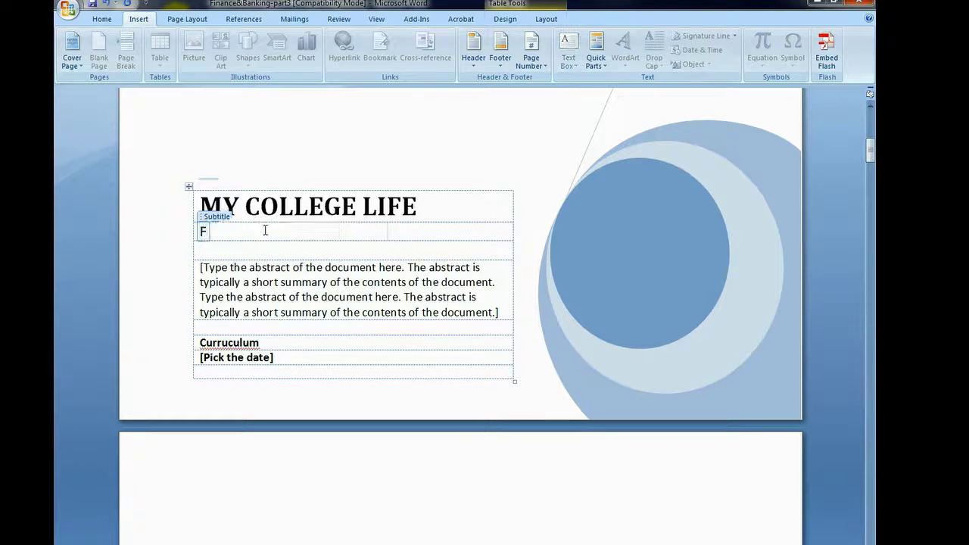
type("arst ")
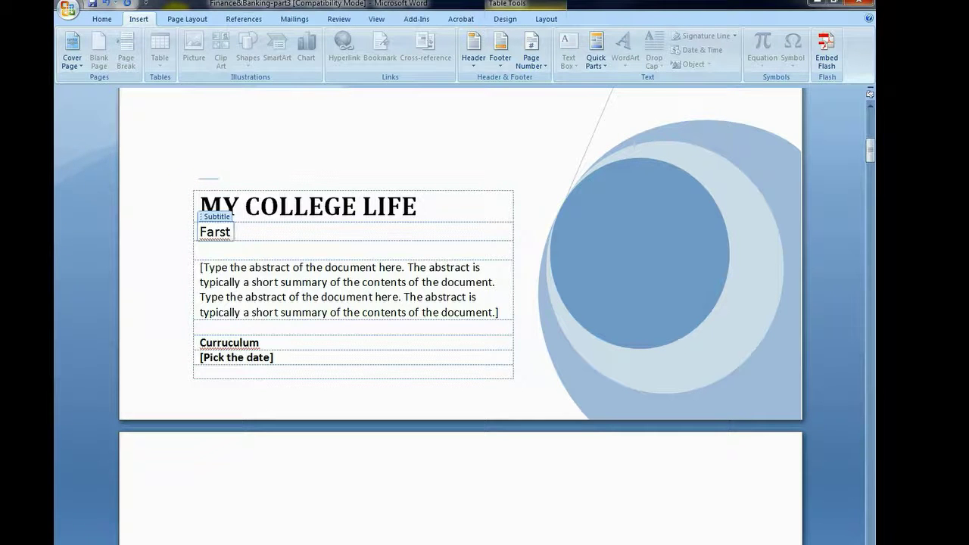
type("Day")
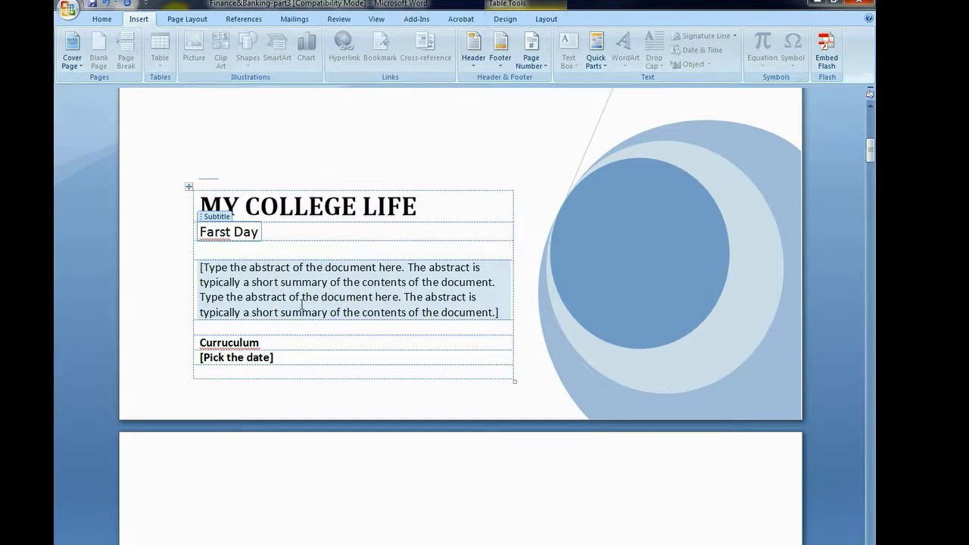
left_click(302, 304)
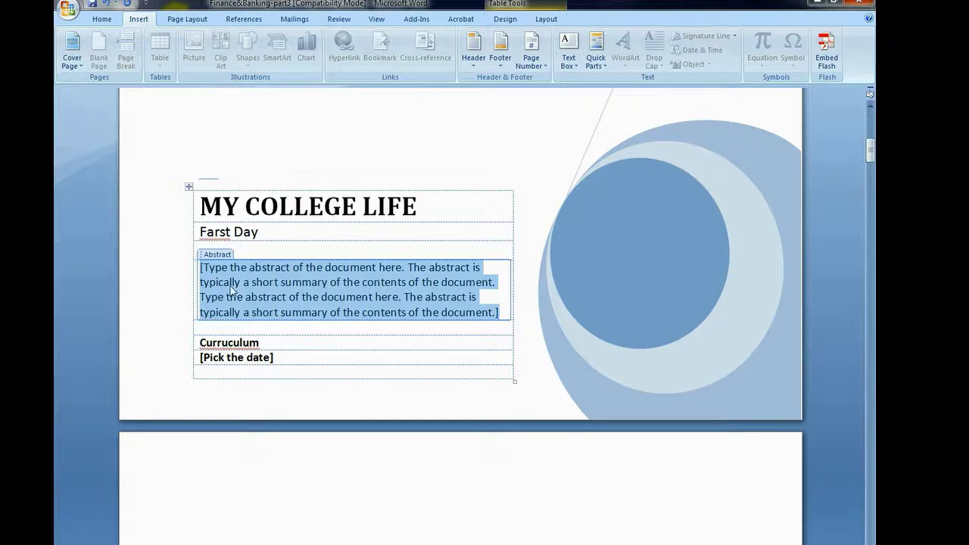
left_click(282, 345)
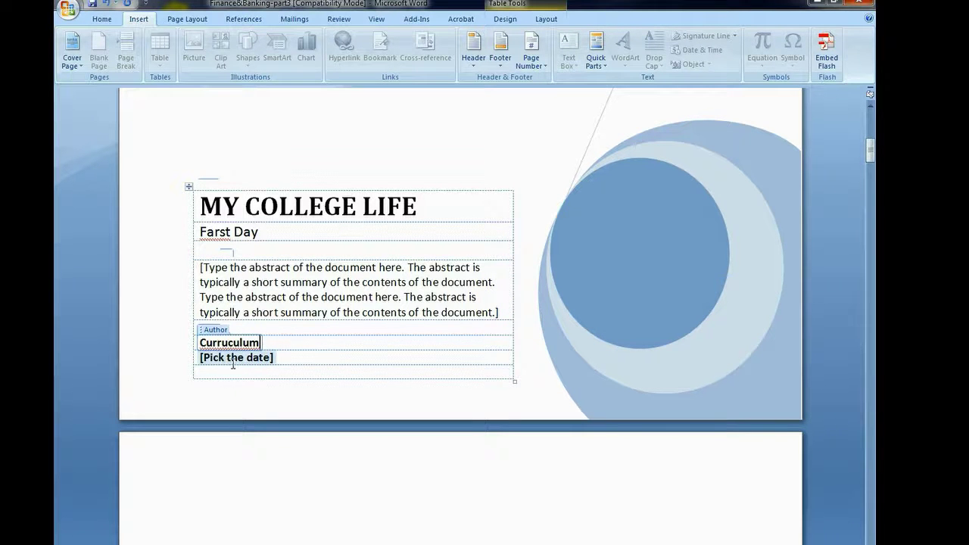
left_click(275, 362)
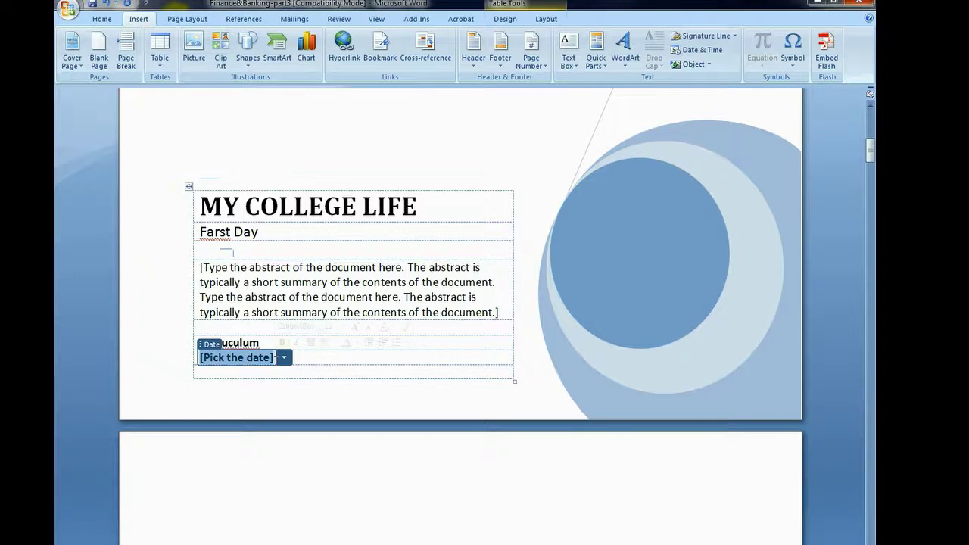
left_click(284, 357)
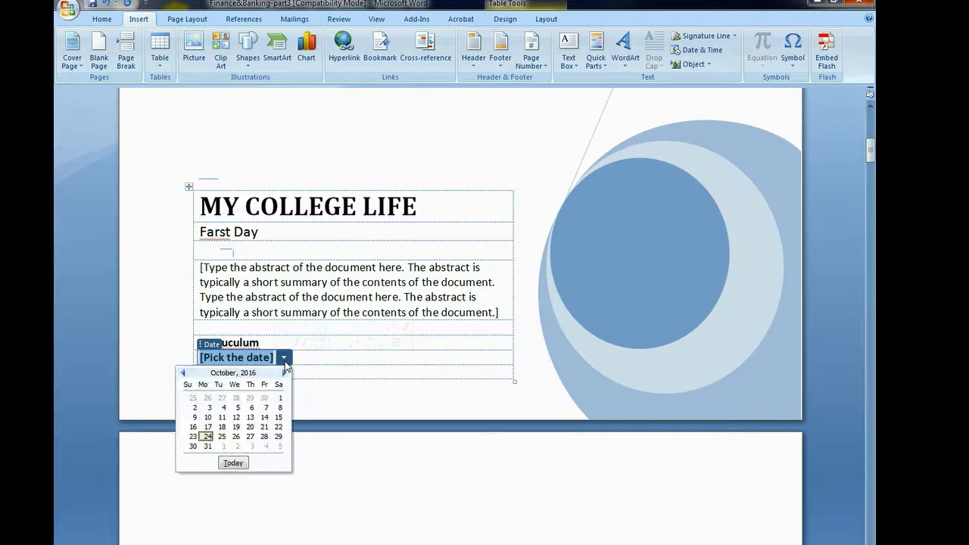
left_click(284, 361)
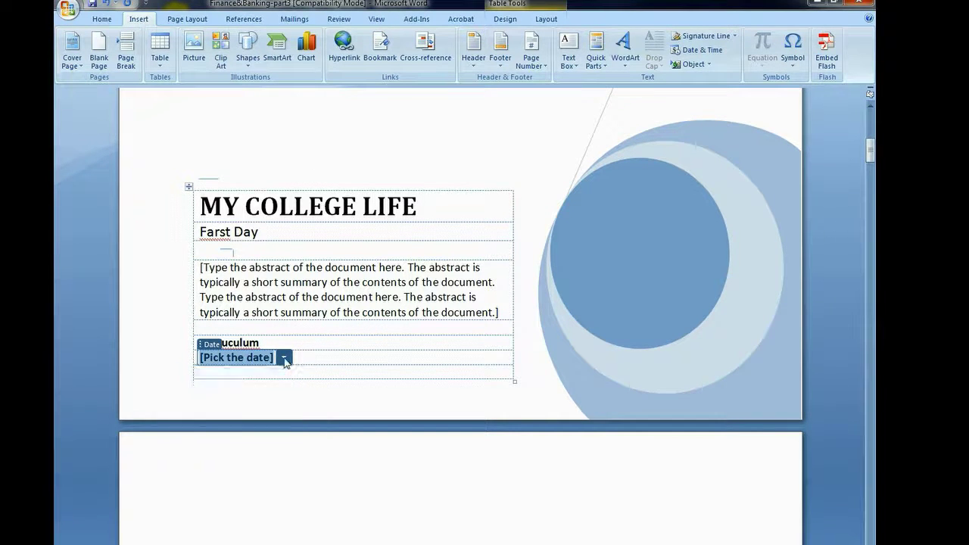
left_click(224, 376)
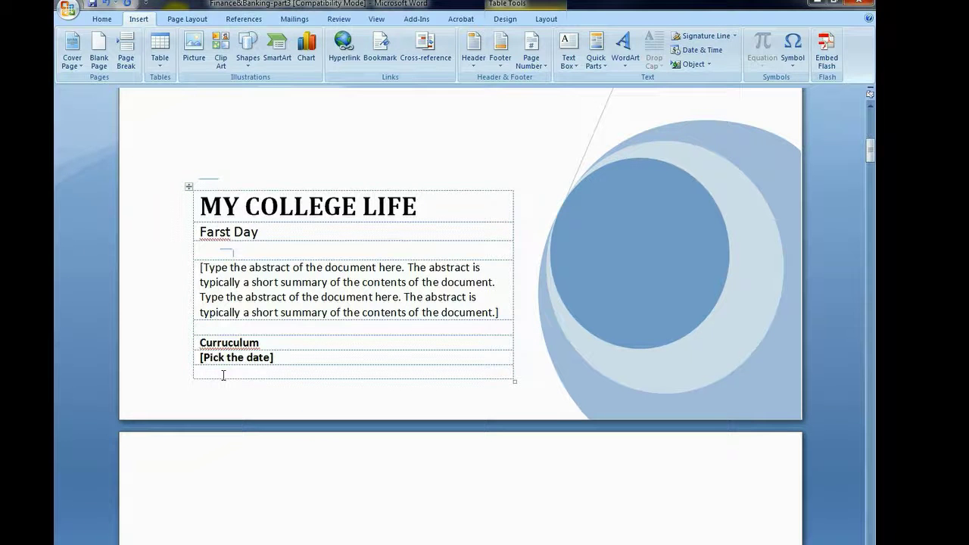
scroll(232, 375, "up", 4)
scroll(232, 377, "up", 3)
scroll(232, 379, "down", 3)
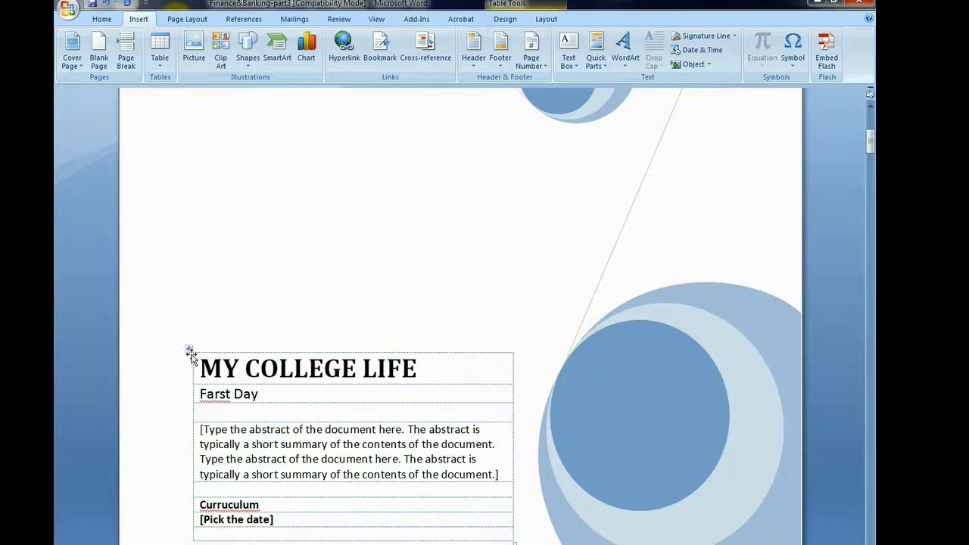
- Drag the MY COLLEGE LIFE title table by its move handle to a new spot on the cover
left_click(275, 386)
left_click_drag(187, 351, 186, 186)
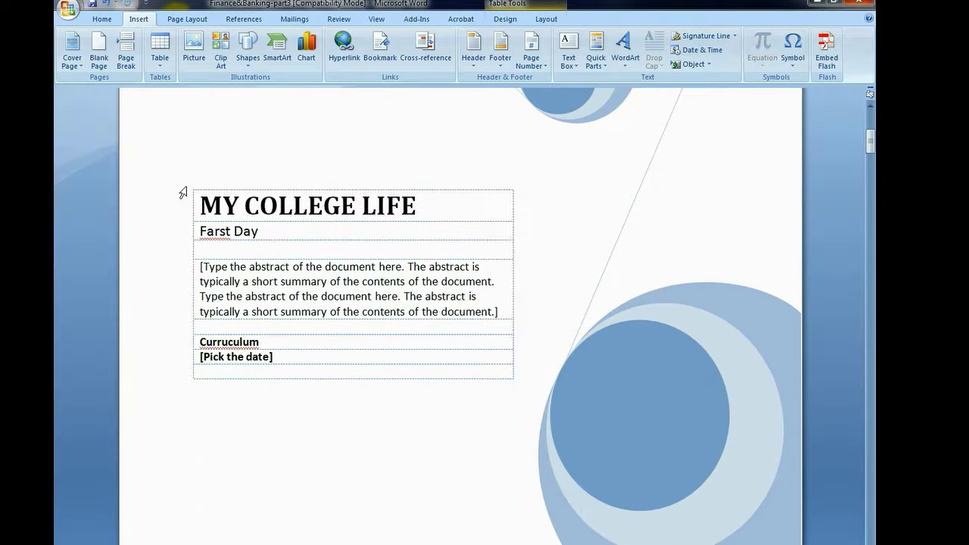
scroll(270, 397, "down", 2)
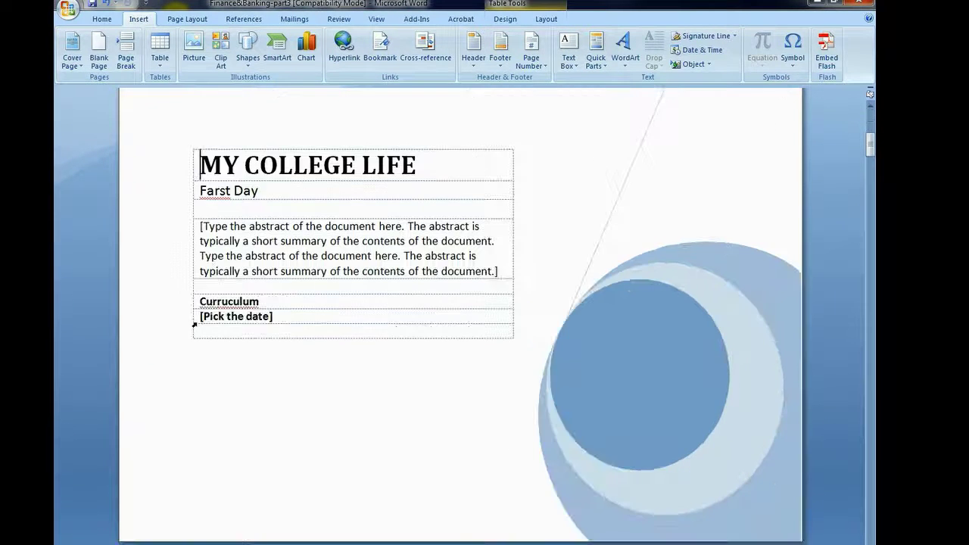
left_click(188, 148)
left_click_drag(188, 148, 288, 97)
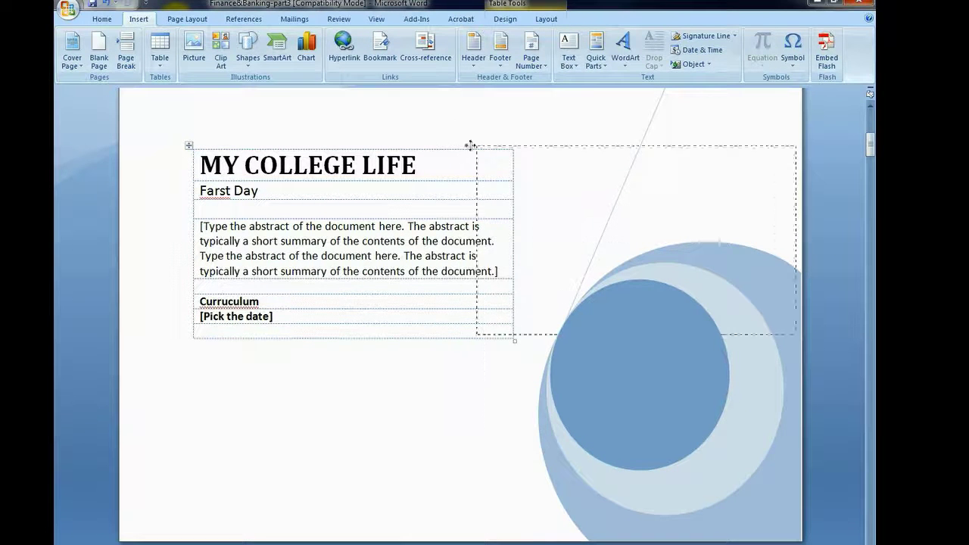
mouse_move(288, 98)
left_mouse_down()
mouse_move(483, 345)
mouse_move(303, 288)
mouse_move(197, 277)
mouse_move(141, 309)
left_mouse_up()
scroll(240, 315, "up", 5)
scroll(240, 315, "down", 5)
mouse_move(141, 293)
left_mouse_down()
mouse_move(177, 169)
mouse_move(169, 167)
left_mouse_up()
scroll(304, 386, "up", 4)
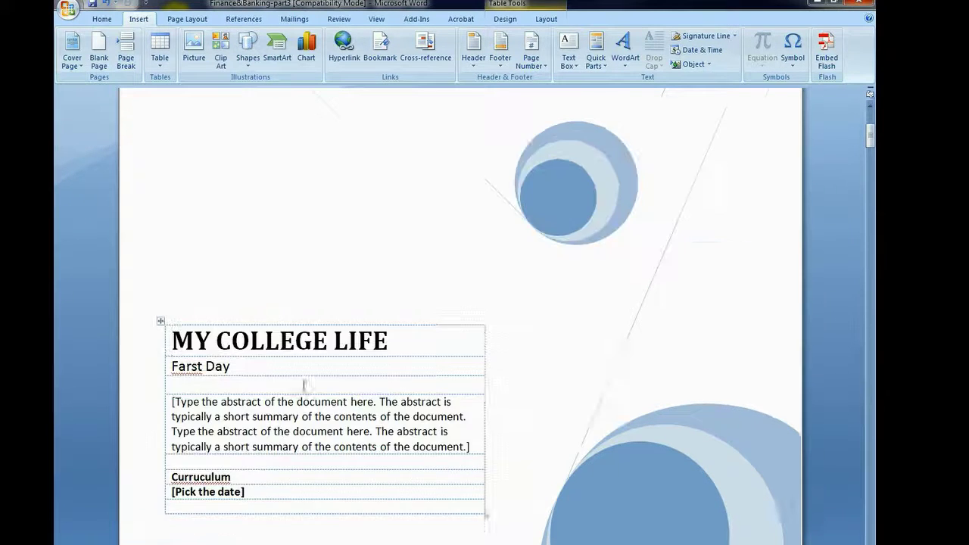
scroll(304, 385, "up", 2)
scroll(310, 385, "up", 4)
scroll(310, 385, "up", 1)
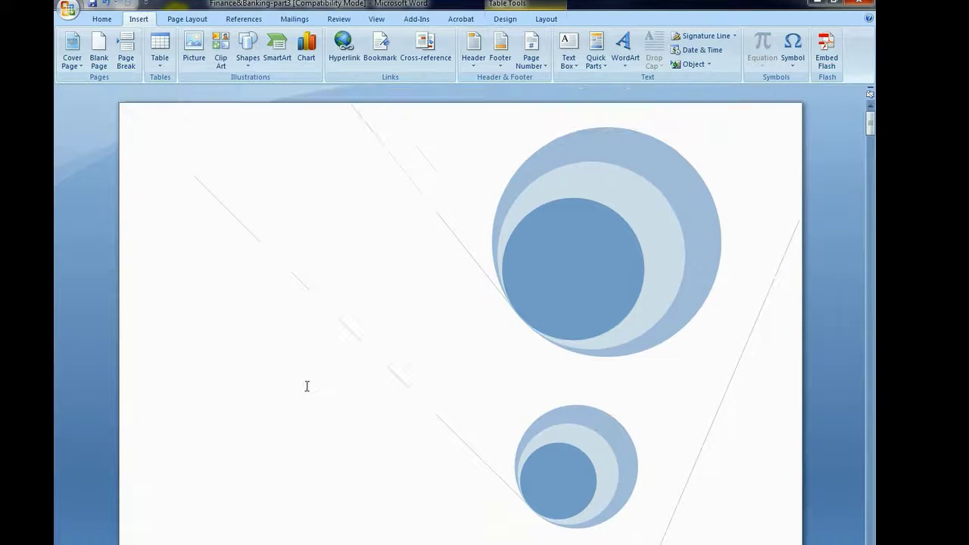
scroll(311, 385, "down", 4)
- Move the small and large circle groups higher, and shift the title table right beneath them
left_click(568, 309)
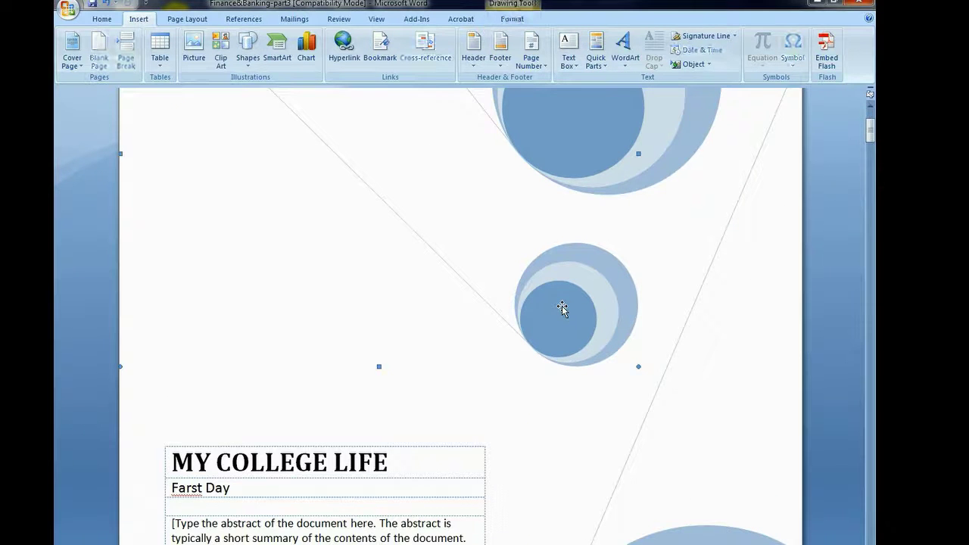
scroll(562, 306, "up", 4)
mouse_move(562, 306)
left_mouse_down()
mouse_move(478, 325)
mouse_move(431, 285)
mouse_move(393, 199)
mouse_move(398, 180)
left_mouse_up()
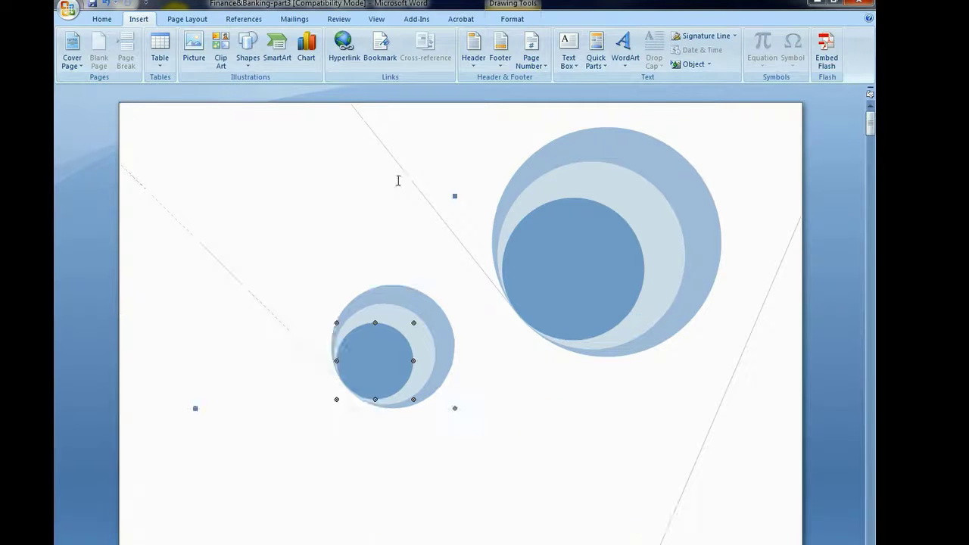
left_click(580, 249)
left_click_drag(580, 252, 664, 233)
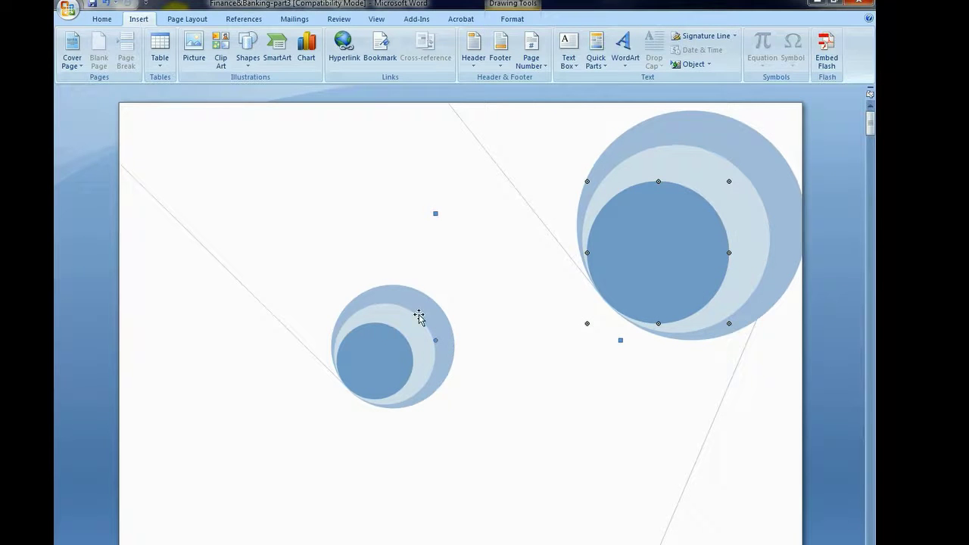
left_click(380, 351)
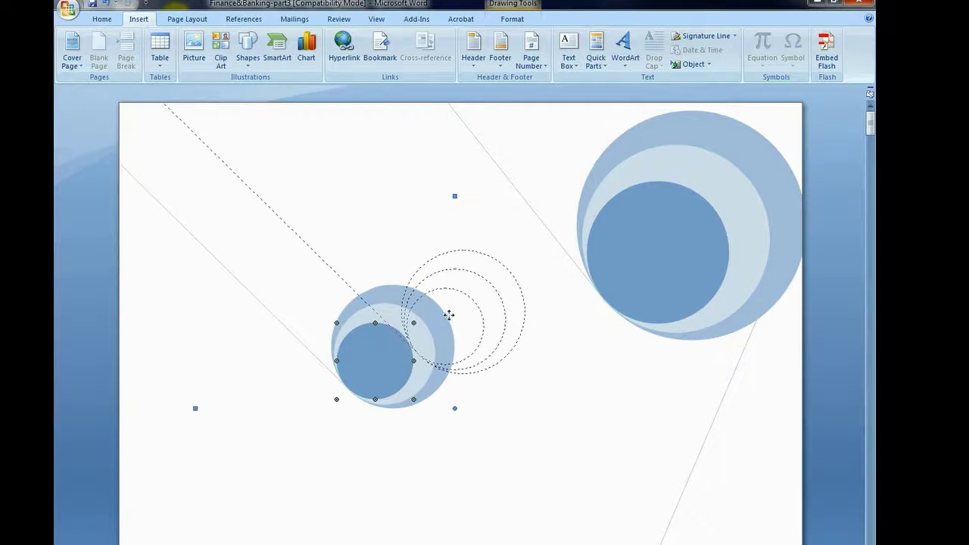
left_click_drag(433, 324, 474, 320)
scroll(480, 345, "down", 10)
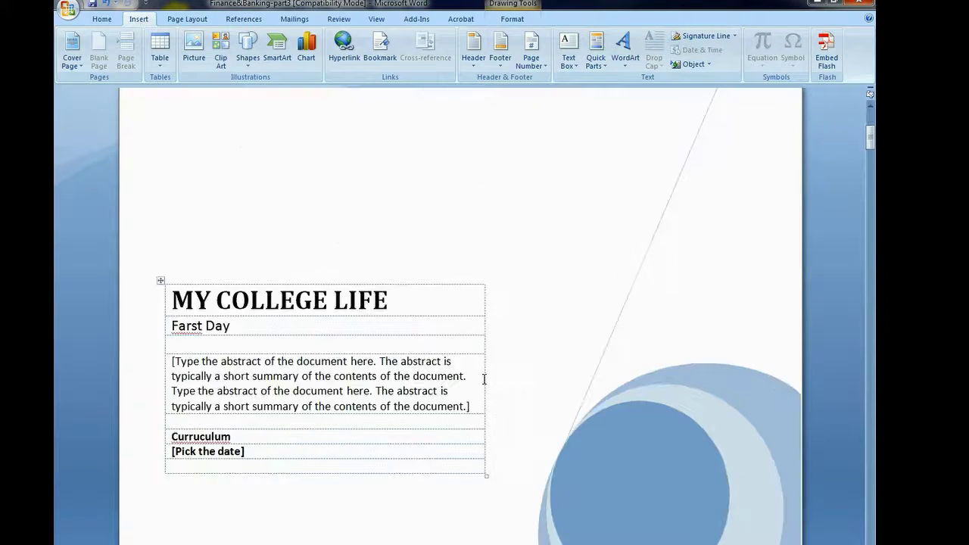
mouse_move(639, 490)
left_mouse_down()
mouse_move(629, 204)
mouse_move(641, 204)
left_mouse_up()
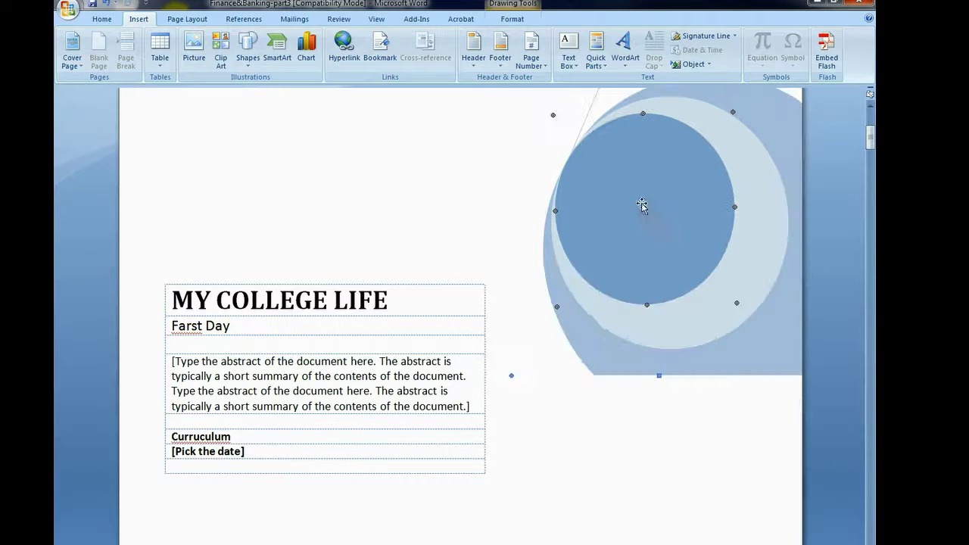
scroll(625, 407, "up", 2)
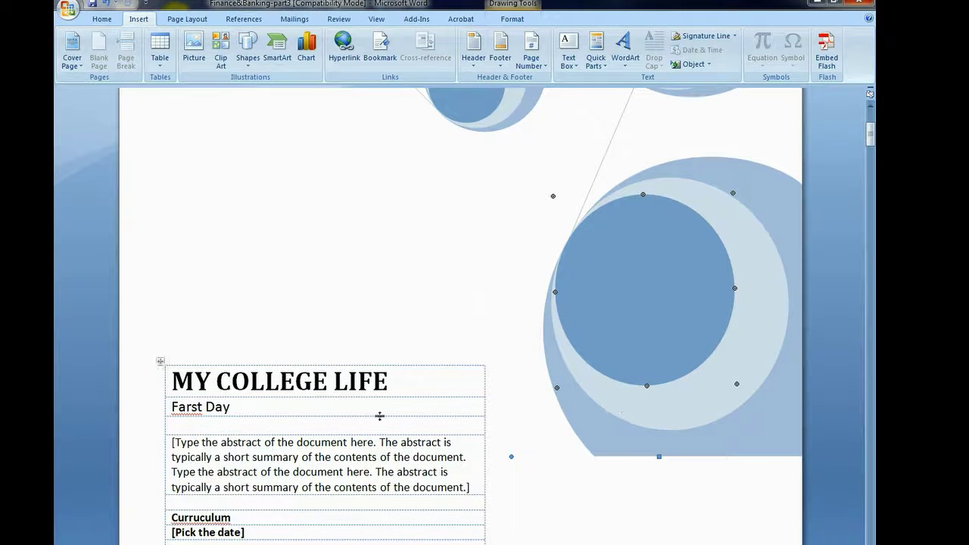
left_click_drag(162, 363, 476, 463)
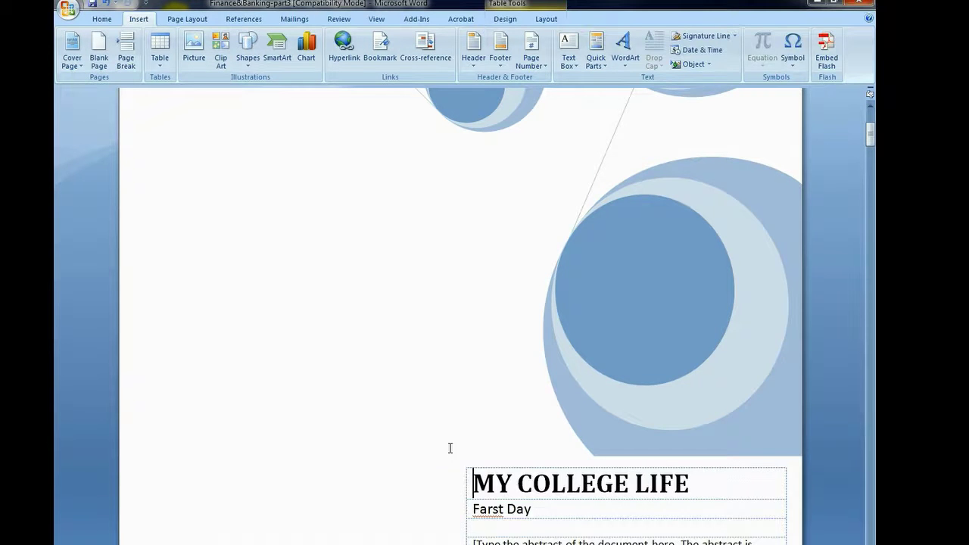
scroll(340, 392, "down", 8)
scroll(341, 391, "up", 3)
scroll(341, 392, "up", 5)
scroll(342, 398, "up", 3)
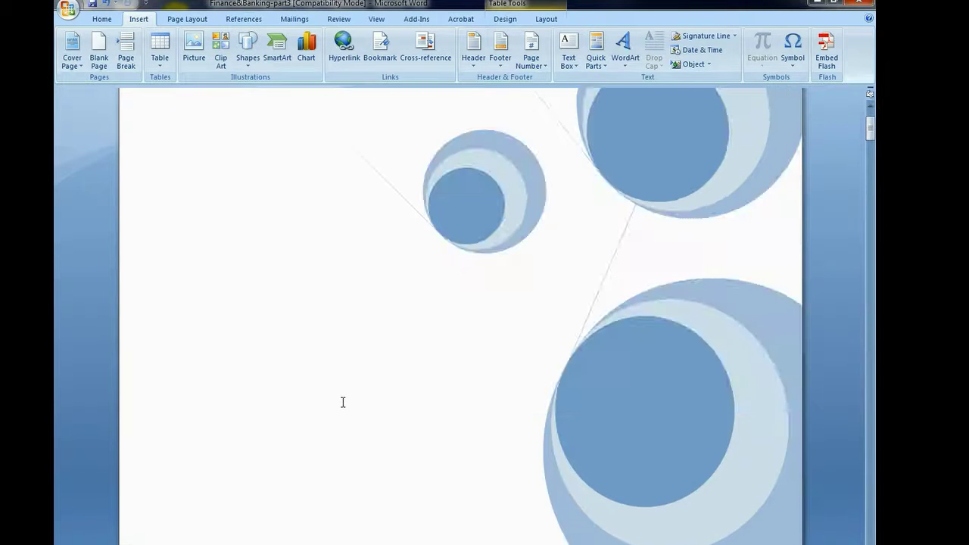
scroll(341, 400, "up", 2)
scroll(345, 401, "up", 1)
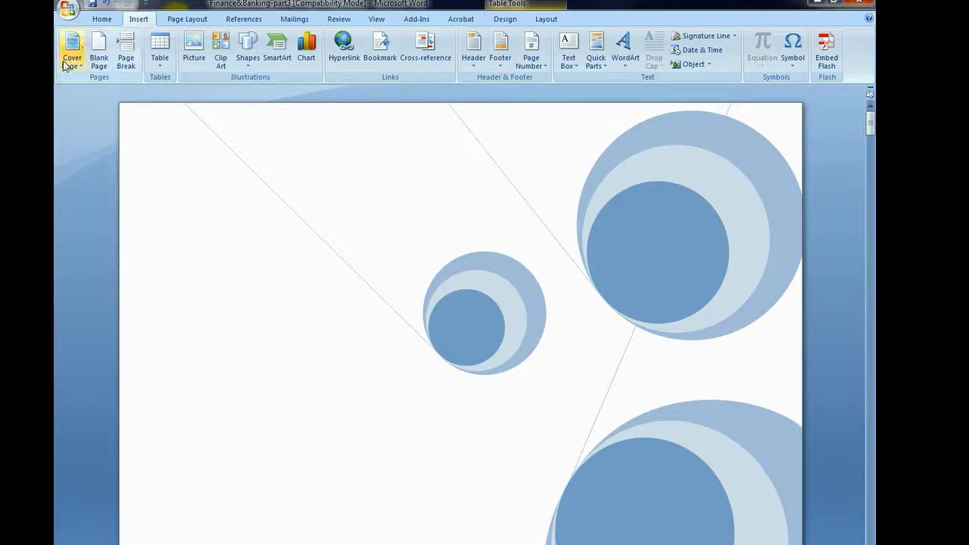
scroll(273, 331, "down", 5)
scroll(272, 335, "down", 7)
scroll(272, 335, "down", 7)
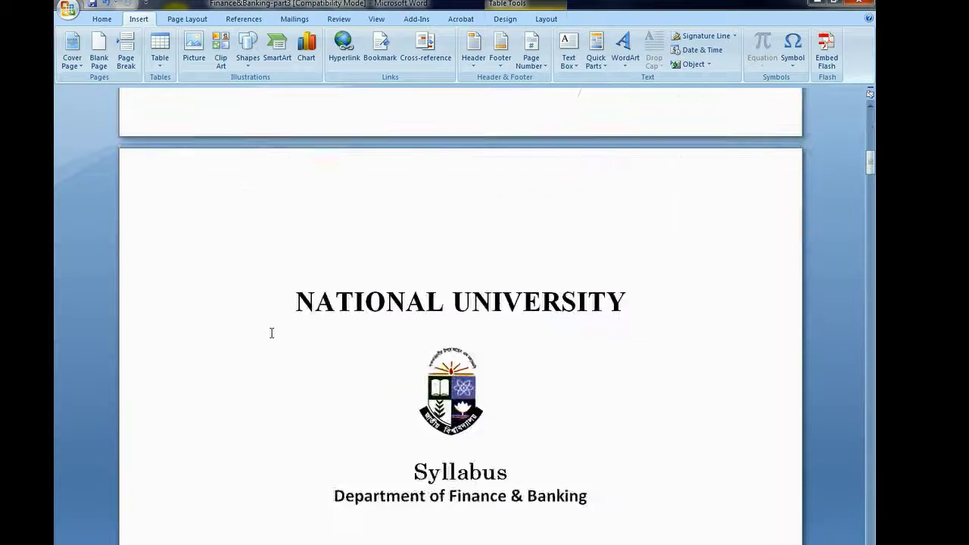
scroll(272, 333, "down", 4)
scroll(277, 331, "down", 3)
scroll(282, 332, "down", 5)
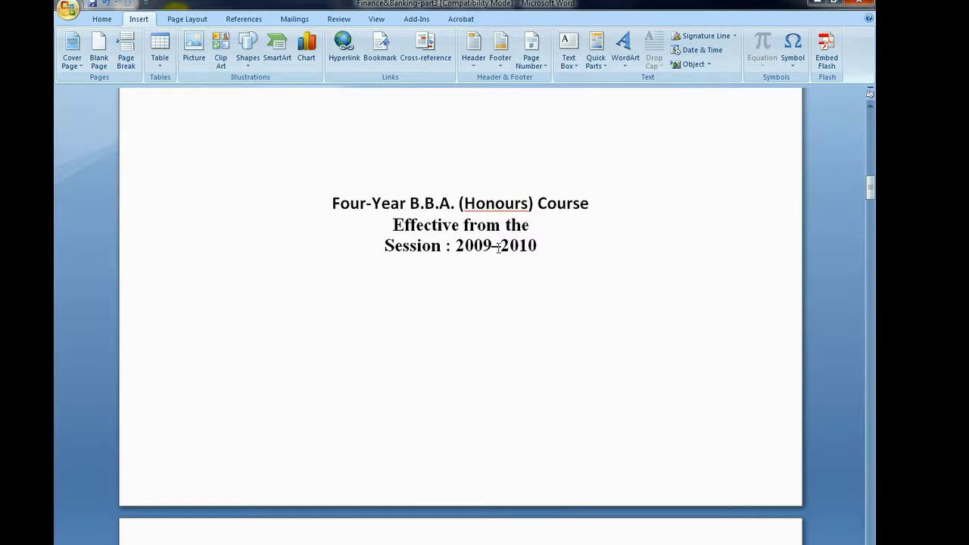
scroll(502, 318, "up", 6)
scroll(499, 275, "up", 2)
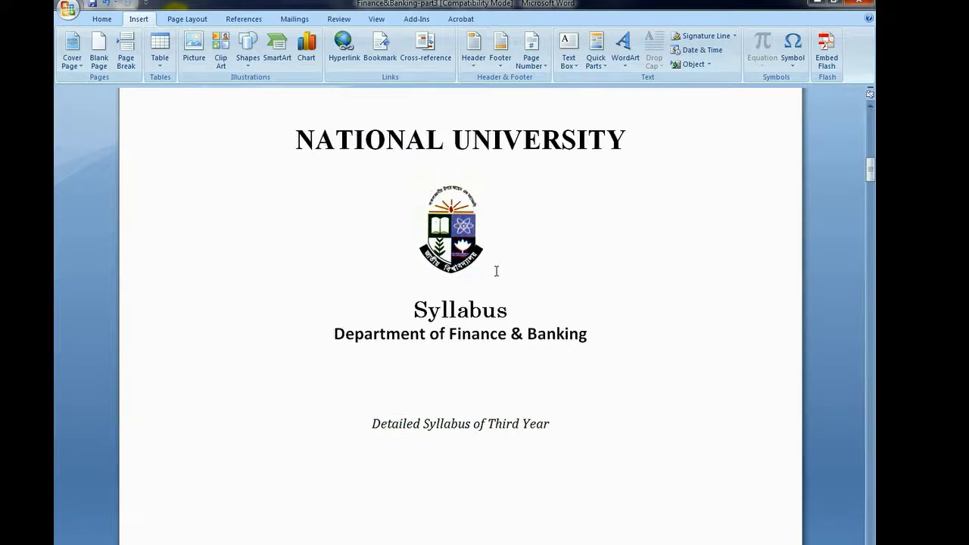
scroll(496, 271, "down", 5)
scroll(504, 281, "down", 5)
scroll(504, 281, "up", 5)
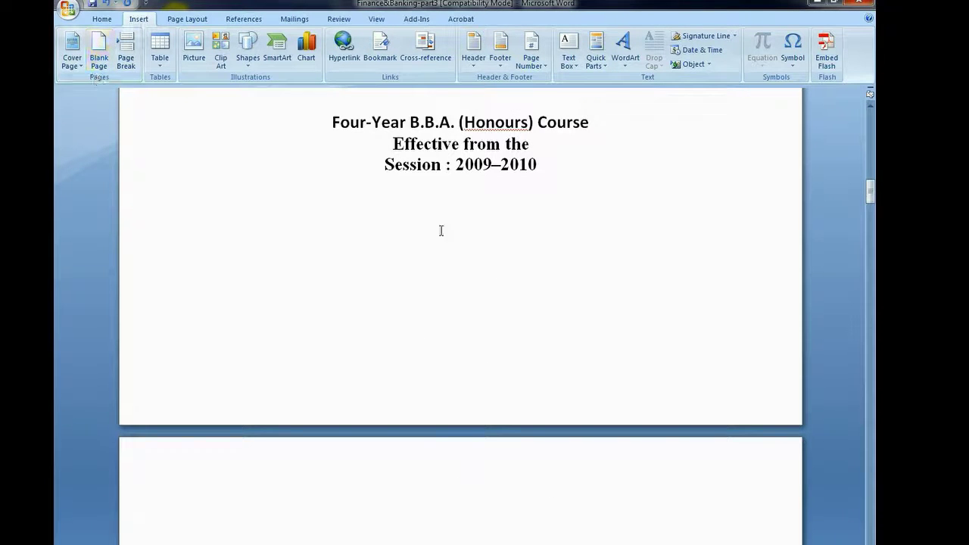
scroll(429, 325, "down", 7)
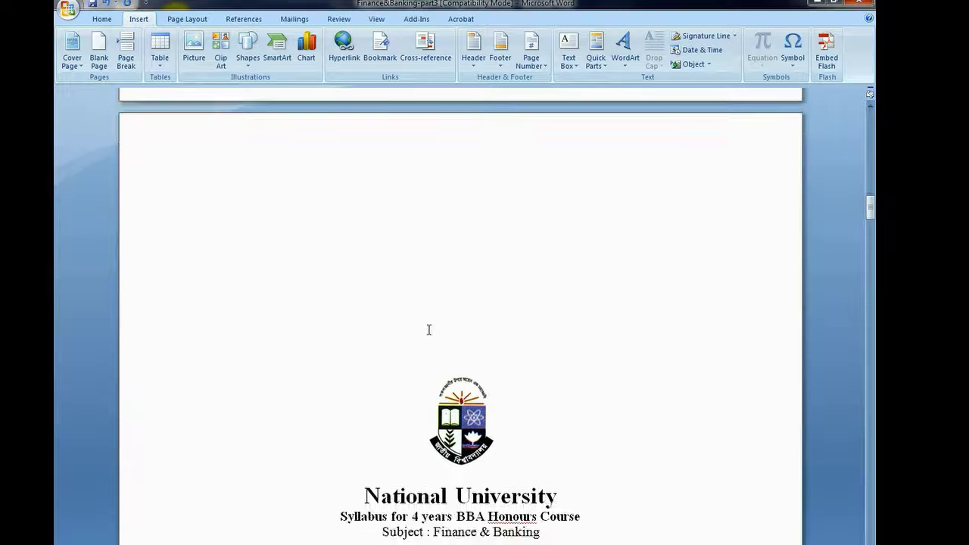
scroll(427, 331, "up", 3)
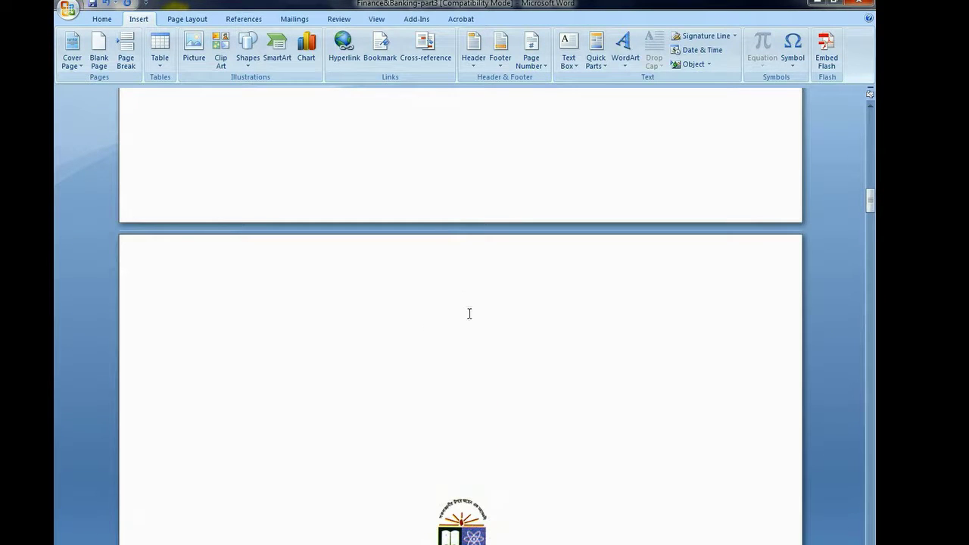
scroll(469, 314, "up", 3)
left_click(99, 54)
scroll(398, 522, "down", 5)
scroll(398, 530, "down", 3)
scroll(395, 526, "down", 3)
scroll(394, 524, "down", 3)
scroll(391, 519, "up", 4)
scroll(390, 513, "up", 1)
scroll(408, 499, "down", 5)
scroll(435, 507, "down", 2)
scroll(435, 523, "down", 3)
scroll(444, 532, "down", 5)
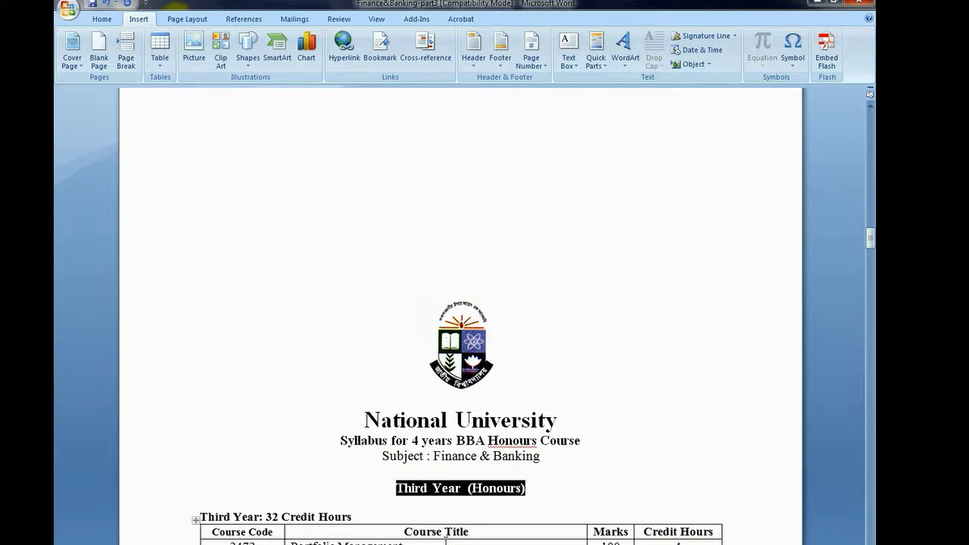
scroll(458, 452, "up", 5)
scroll(461, 452, "up", 5)
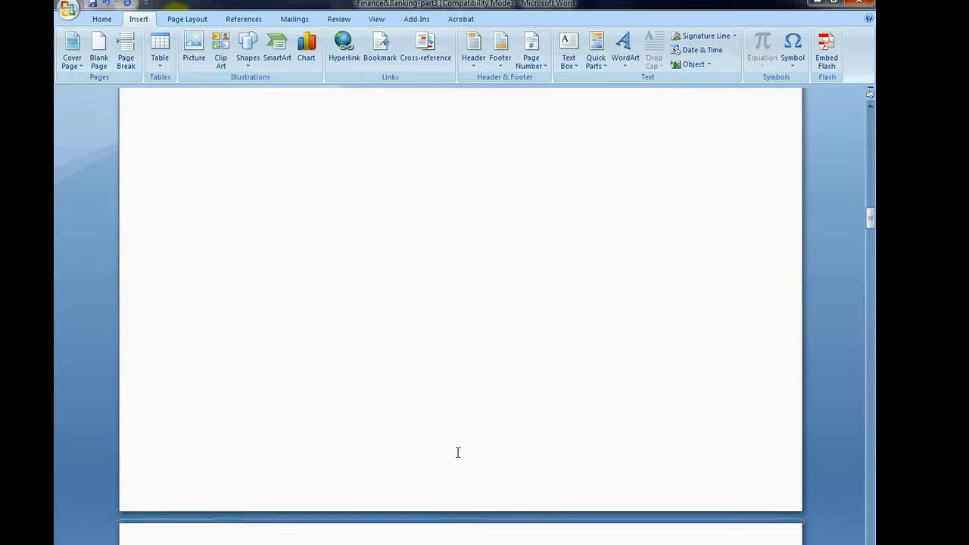
scroll(456, 452, "up", 3)
scroll(452, 457, "up", 3)
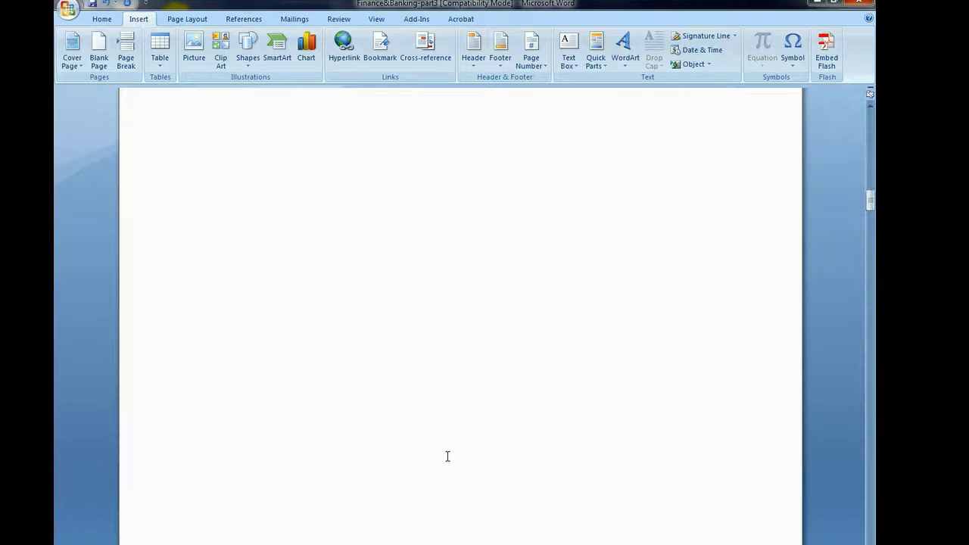
scroll(447, 455, "up", 3)
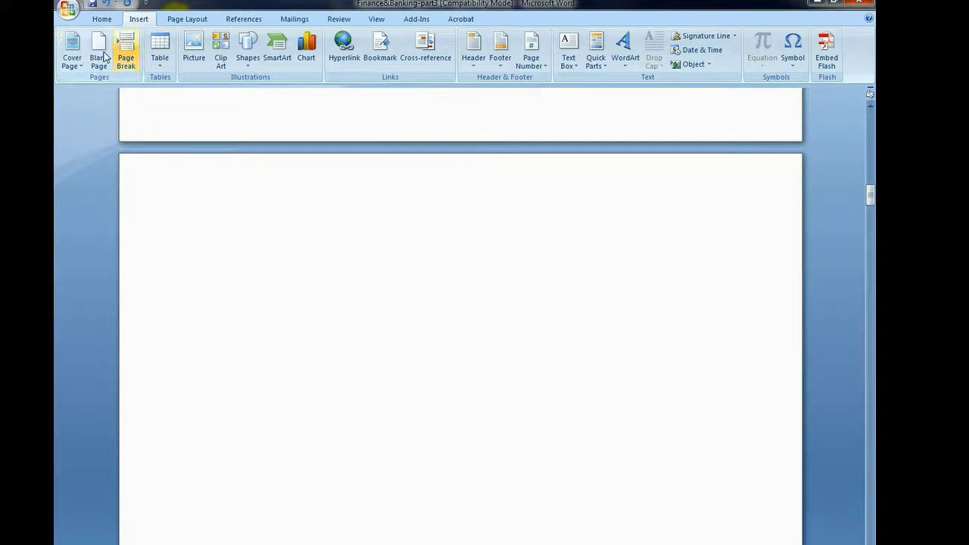
scroll(455, 322, "up", 3)
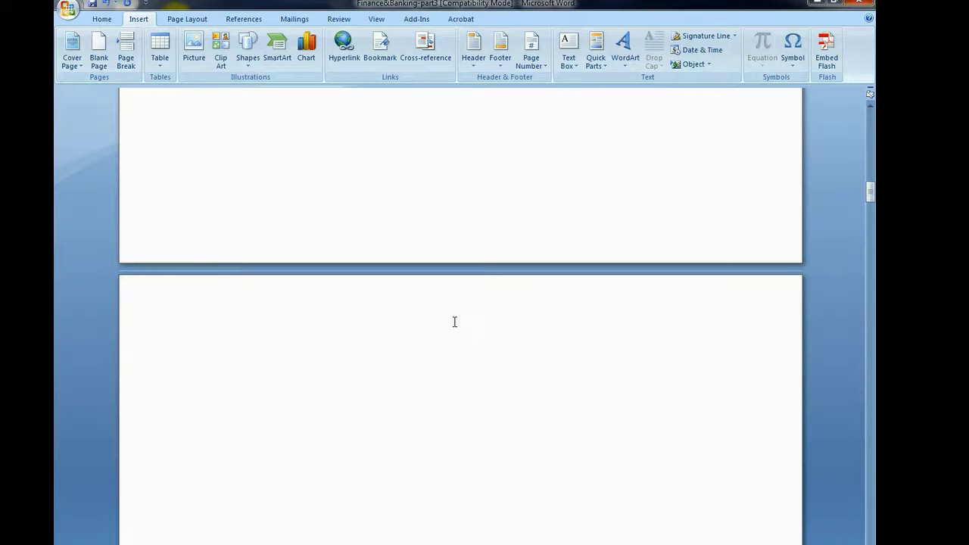
scroll(454, 321, "up", 4)
scroll(446, 324, "up", 3)
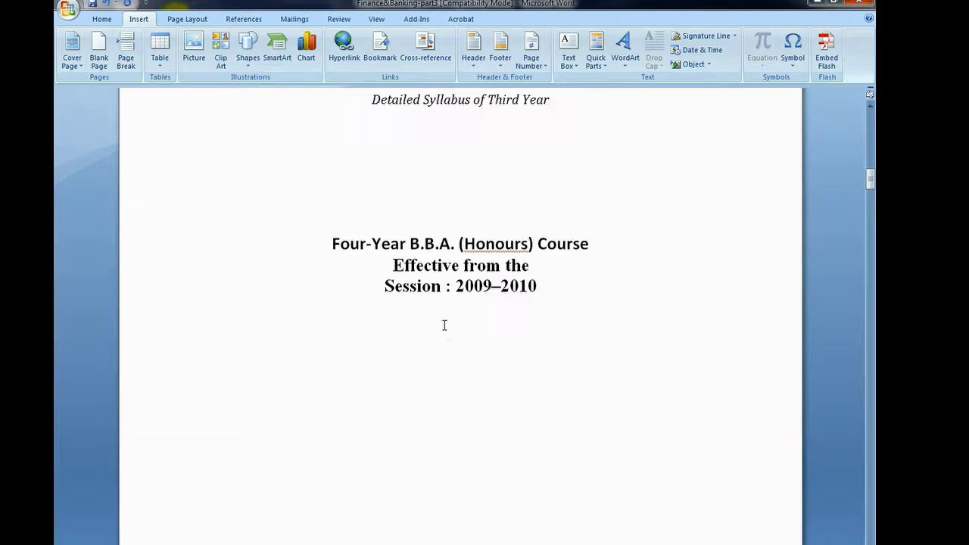
scroll(443, 333, "up", 2)
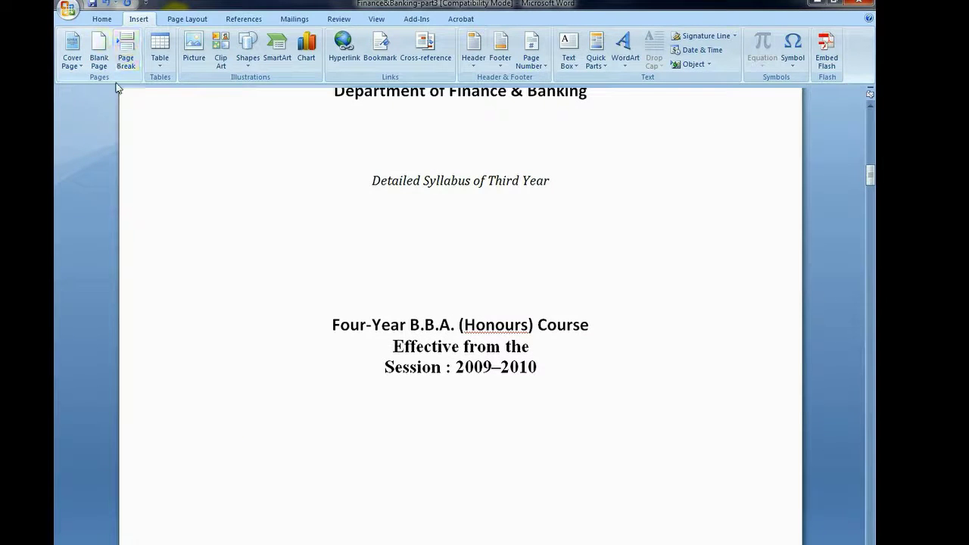
scroll(319, 362, "up", 3)
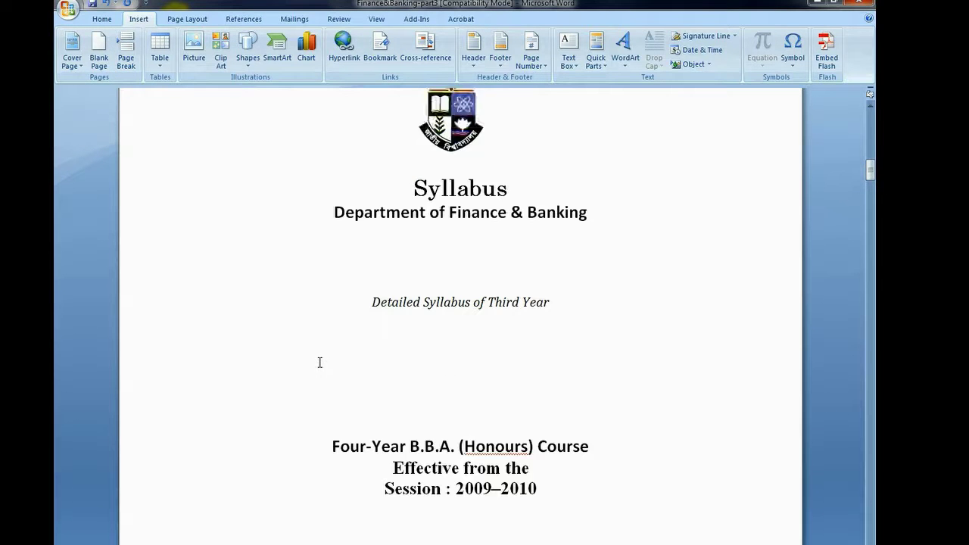
scroll(318, 361, "down", 4)
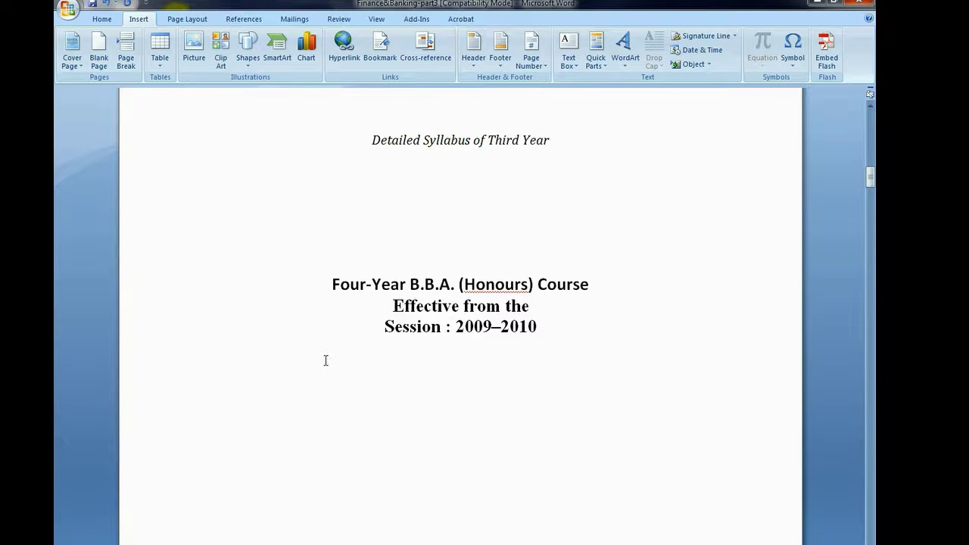
scroll(322, 360, "up", 3)
scroll(336, 358, "up", 1)
scroll(337, 359, "up", 1)
scroll(336, 359, "up", 2)
scroll(336, 359, "down", 2)
scroll(336, 359, "down", 4)
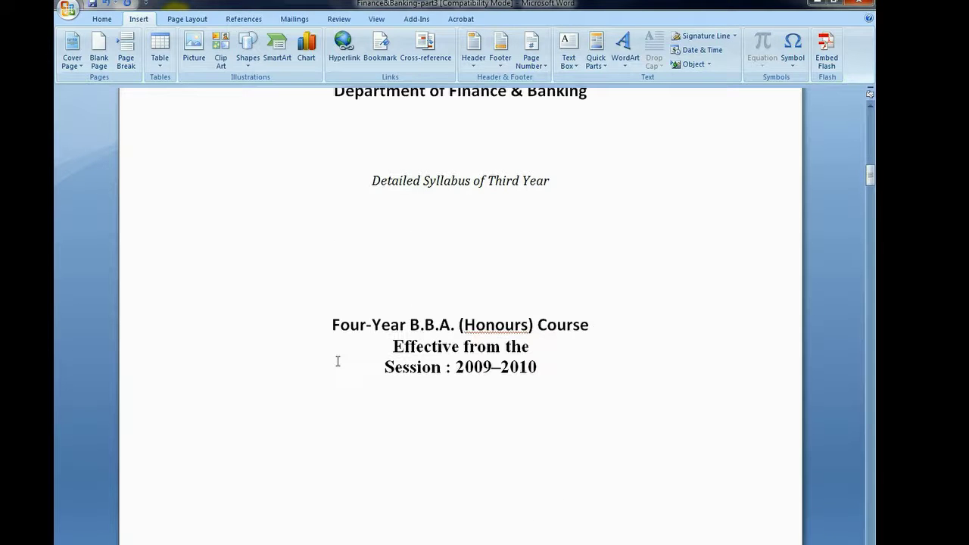
left_click(68, 9)
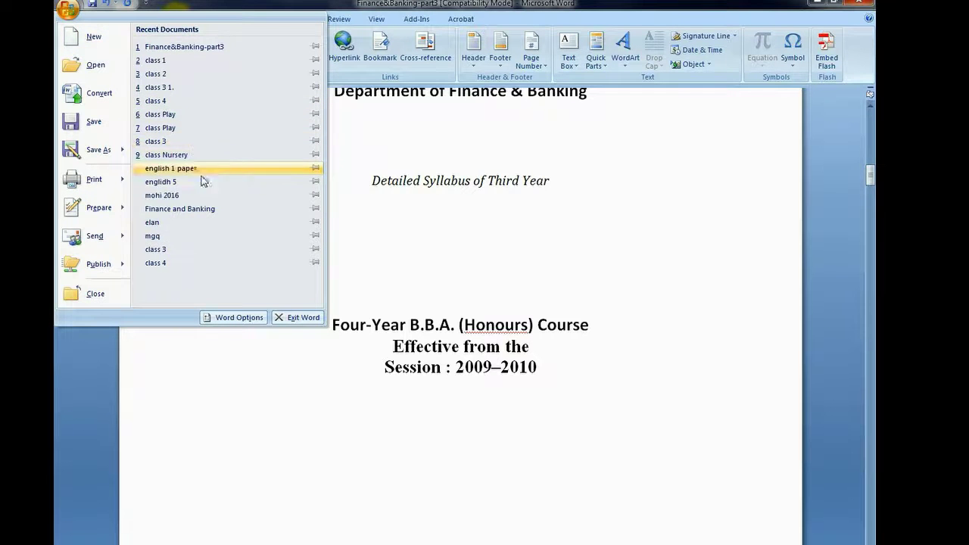
- Open the class 4 test document from Recent Documents and look through its pages
left_click(187, 264)
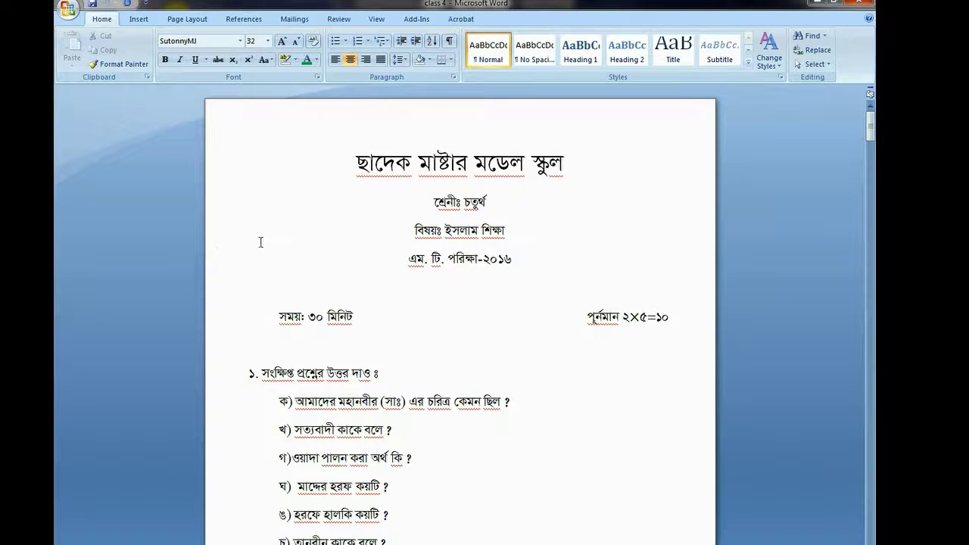
scroll(272, 233, "down", 6)
scroll(276, 233, "down", 4)
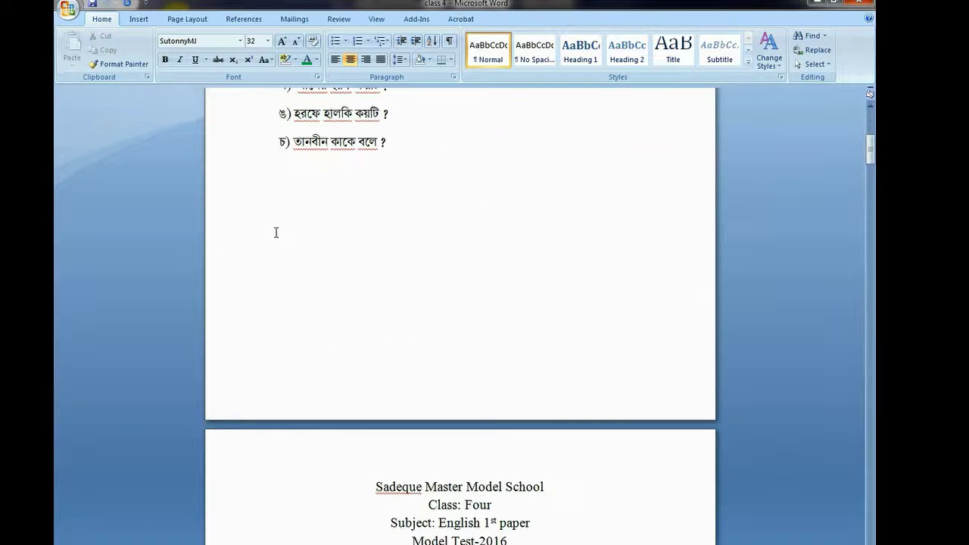
scroll(276, 231, "down", 8)
scroll(276, 231, "down", 3)
scroll(564, 172, "up", 2)
scroll(564, 172, "up", 4)
scroll(451, 225, "down", 3)
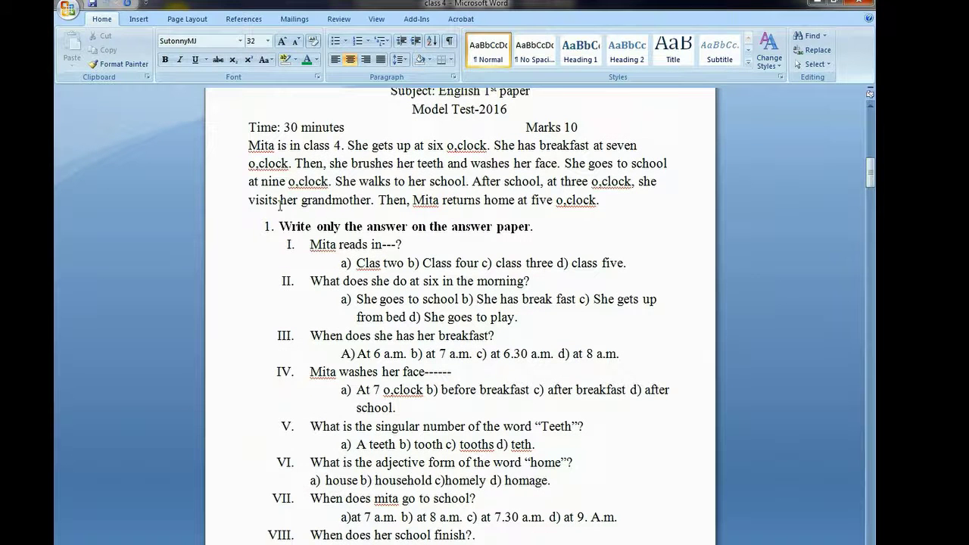
- Delete the trailing space after the passage and place the caret at the passage's end
key("BackSpace")
scroll(336, 196, "up", 1)
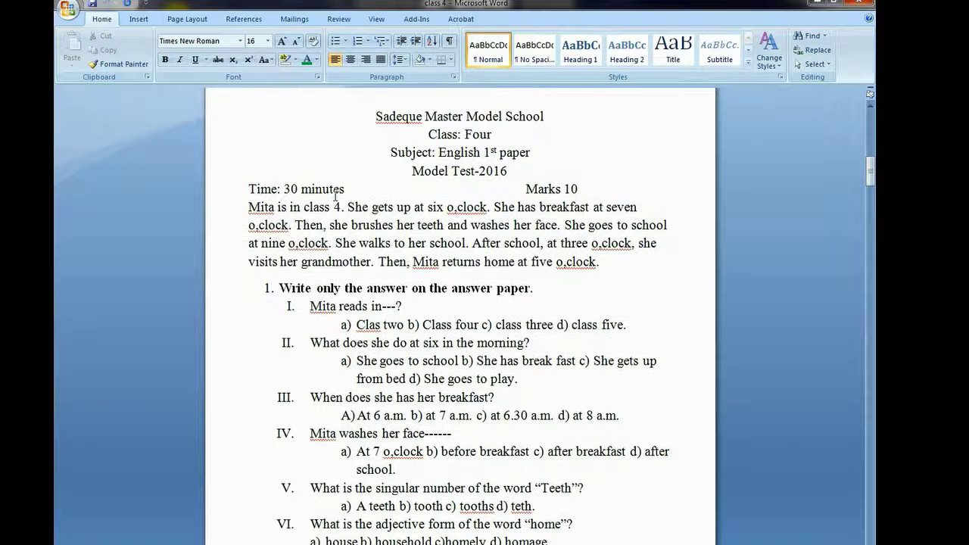
scroll(556, 285, "down", 3)
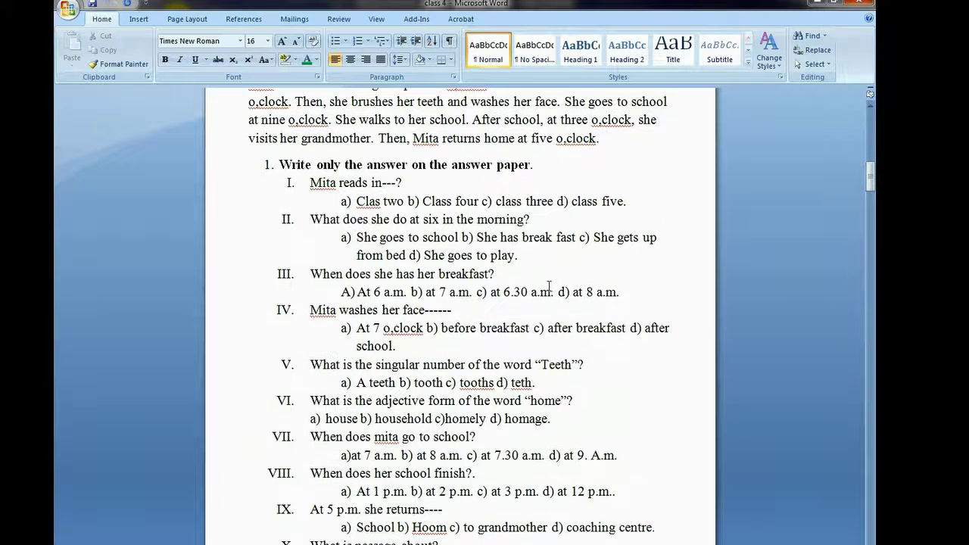
scroll(548, 285, "up", 1)
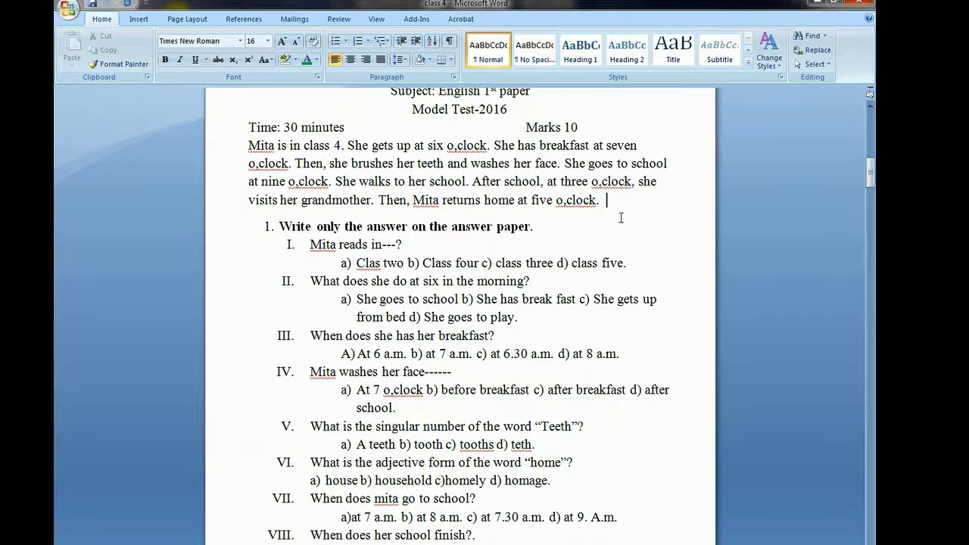
scroll(401, 236, "up", 1)
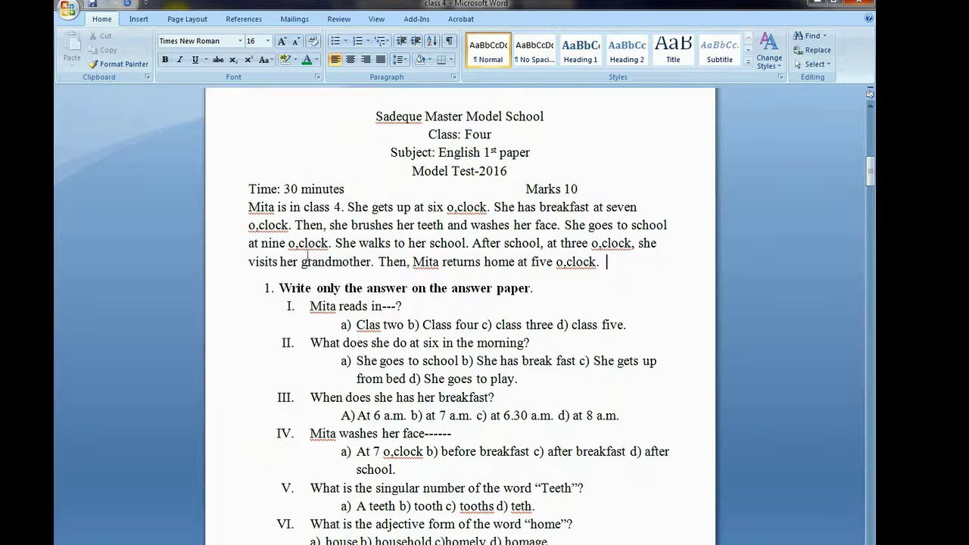
triple_click(261, 285)
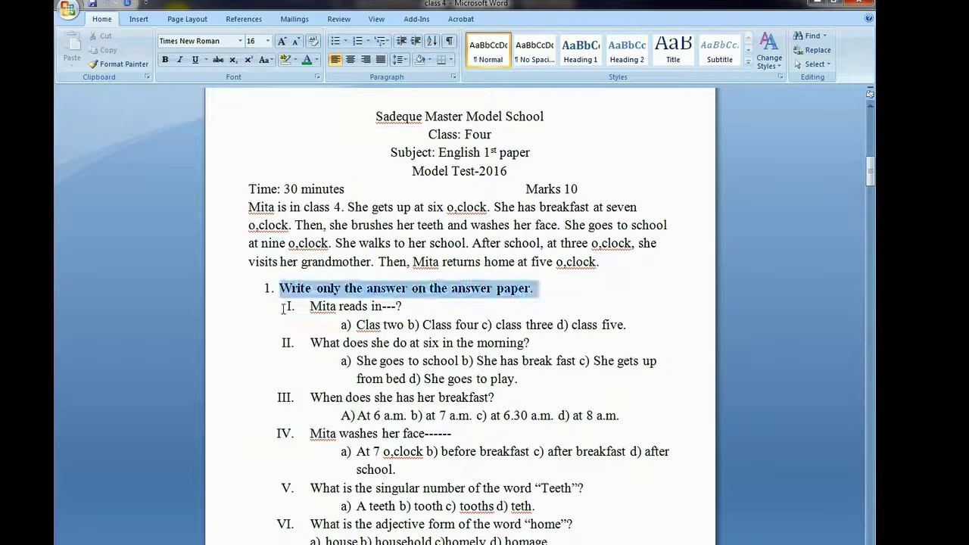
left_click(607, 261)
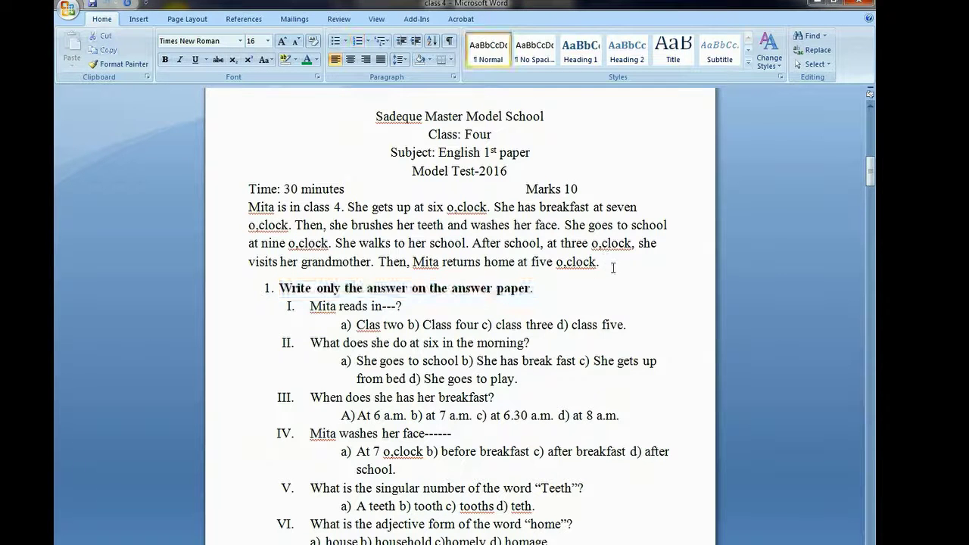
- Insert a page break after the Mita passage so the questions begin on a new page
left_click(138, 20)
left_click(126, 60)
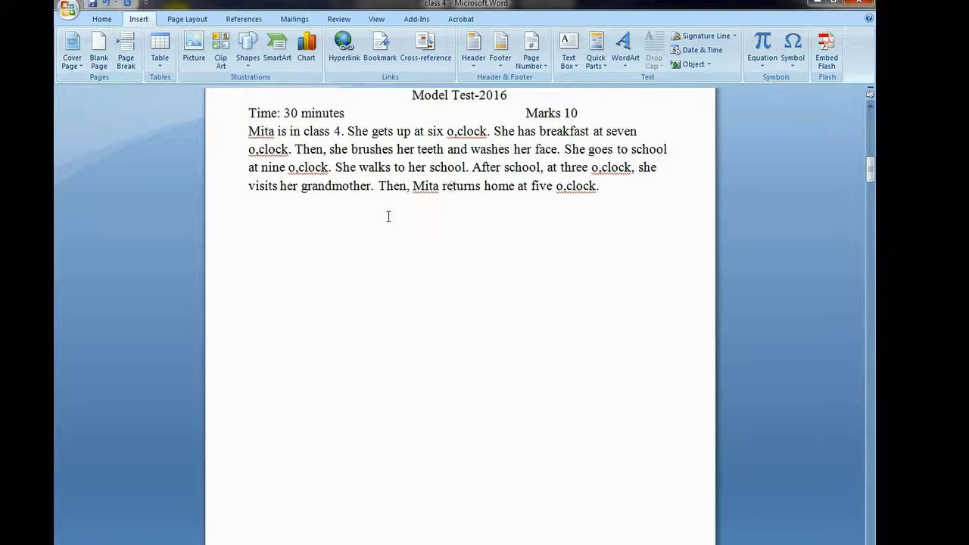
scroll(383, 222, "up", 4)
left_click(608, 313)
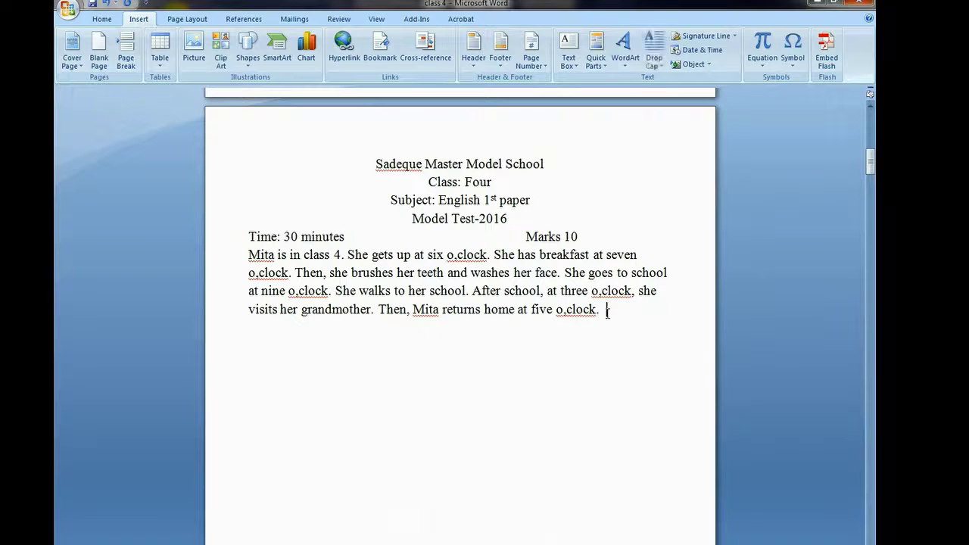
scroll(452, 275, "down", 10)
scroll(469, 271, "down", 5)
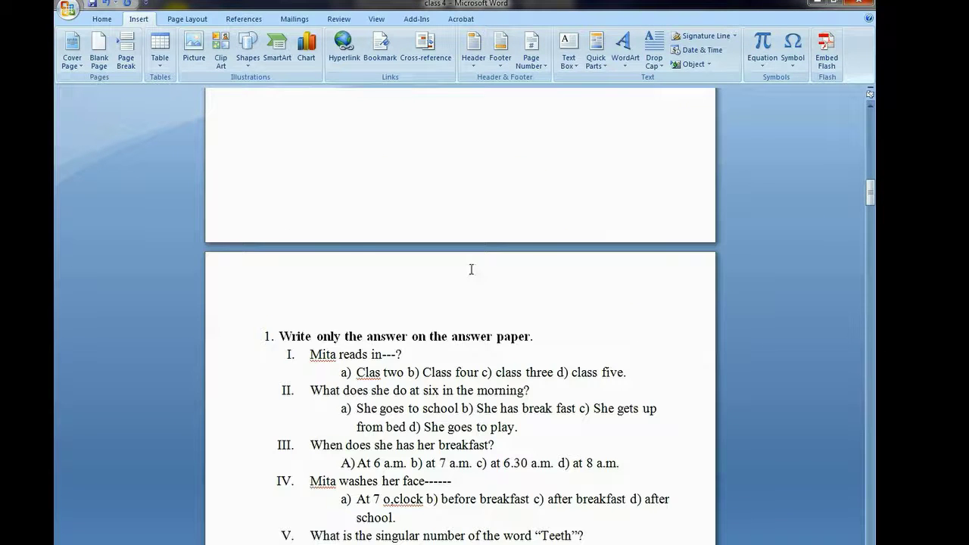
scroll(378, 270, "down", 2)
scroll(343, 226, "down", 4)
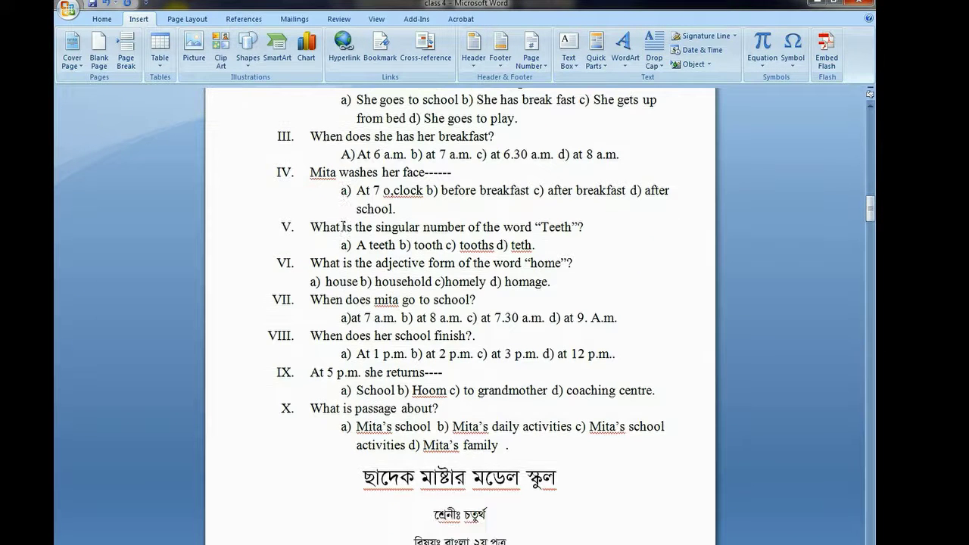
scroll(343, 227, "down", 2)
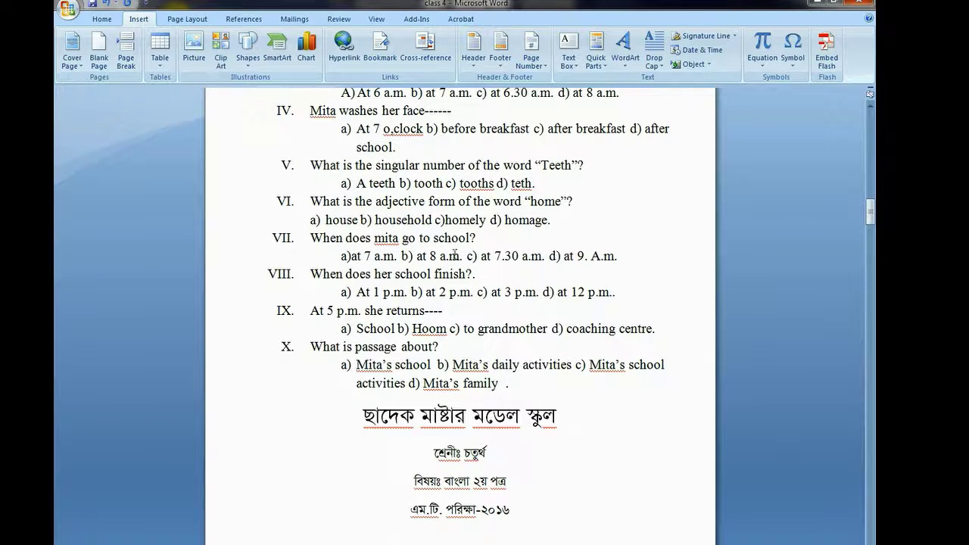
- Insert a page break before the Bengali exam heading and scroll through to verify the pages
left_click(126, 48)
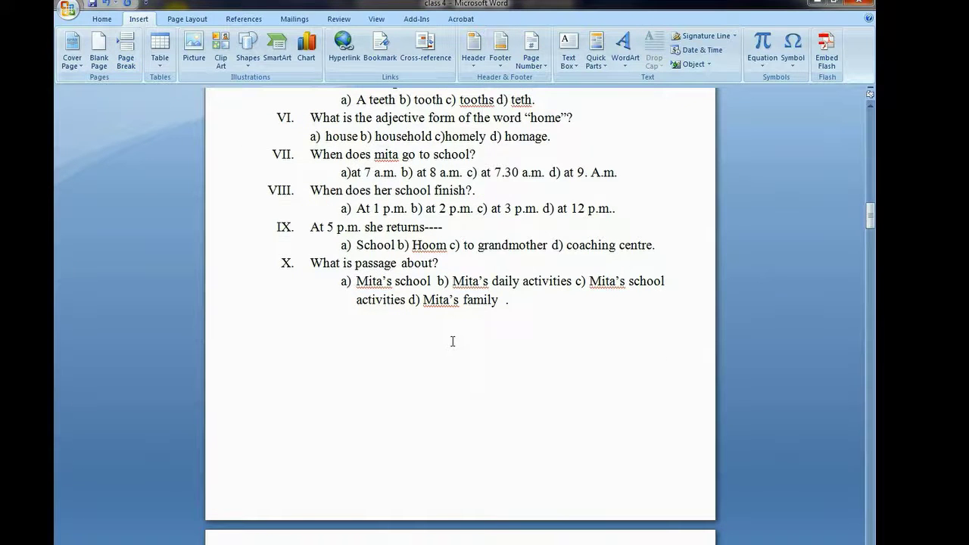
scroll(453, 342, "down", 4)
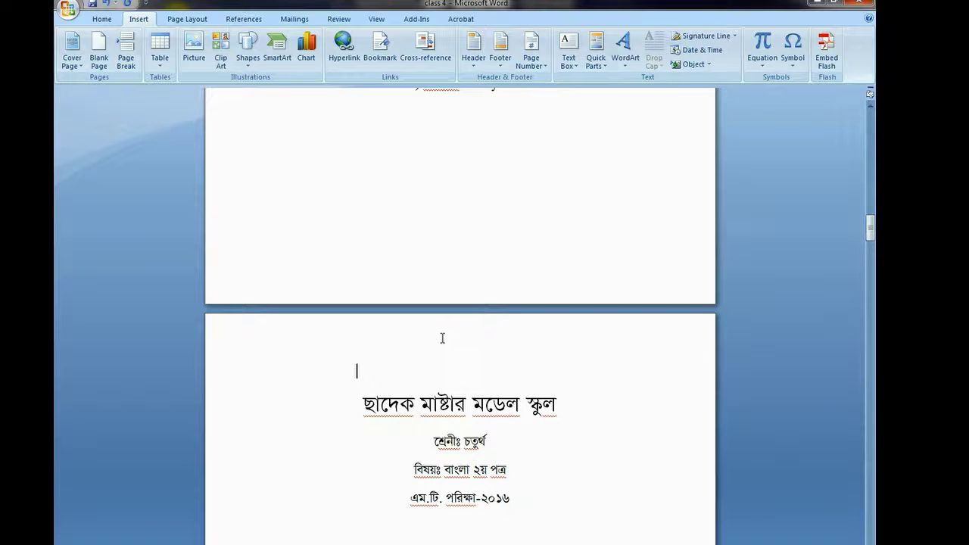
scroll(442, 337, "up", 2)
scroll(435, 329, "up", 2)
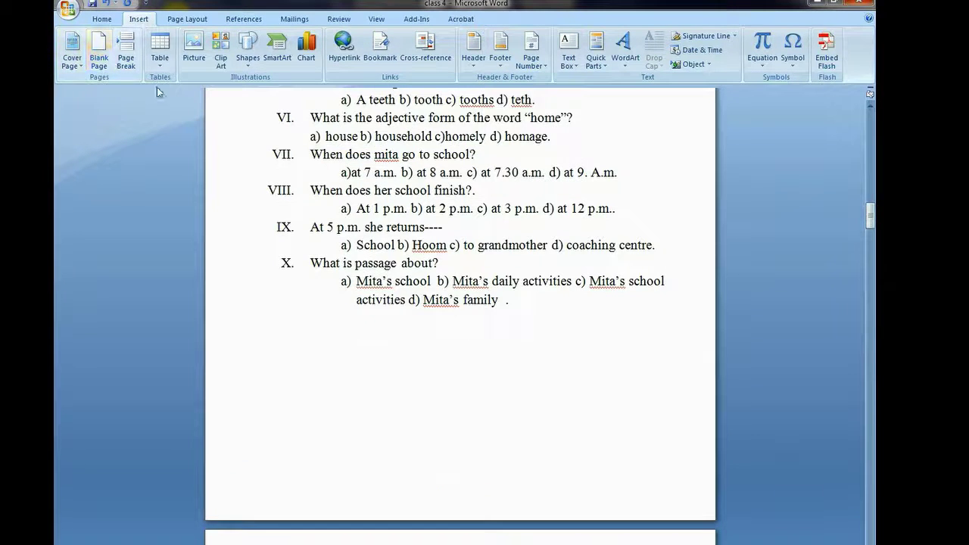
scroll(326, 250, "up", 1)
scroll(303, 257, "up", 1)
scroll(288, 269, "up", 4)
scroll(283, 274, "up", 3)
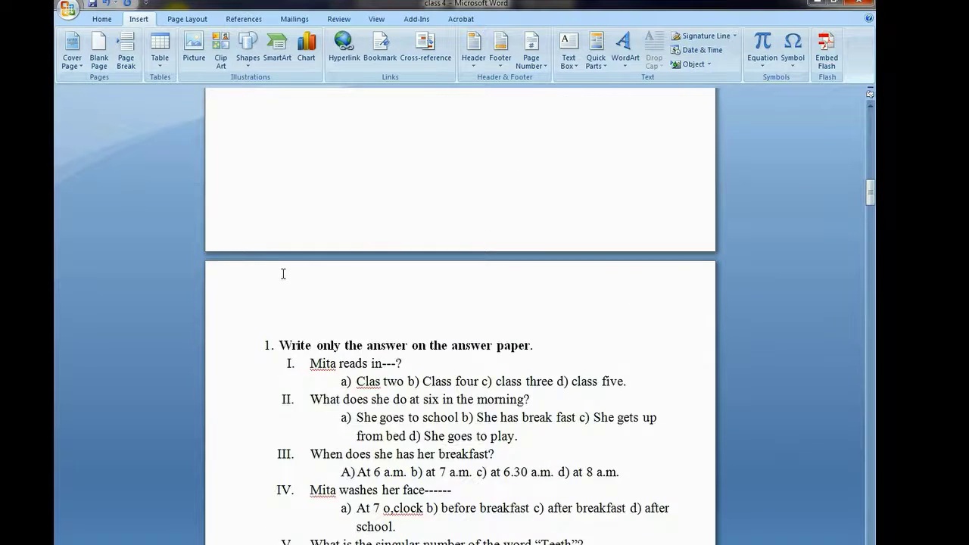
scroll(283, 274, "up", 3)
scroll(281, 274, "up", 3)
scroll(283, 275, "up", 1)
scroll(285, 276, "up", 2)
scroll(289, 279, "up", 3)
scroll(290, 282, "down", 5)
scroll(292, 286, "down", 5)
scroll(294, 291, "down", 6)
scroll(294, 297, "down", 3)
scroll(293, 297, "down", 5)
scroll(292, 296, "down", 4)
scroll(288, 295, "down", 9)
scroll(283, 294, "down", 1)
scroll(283, 294, "down", 3)
scroll(283, 293, "down", 3)
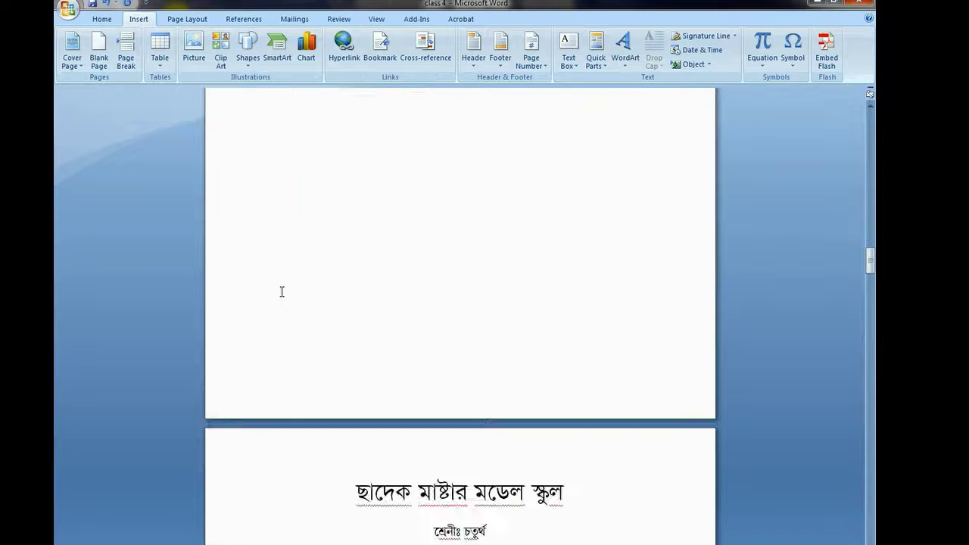